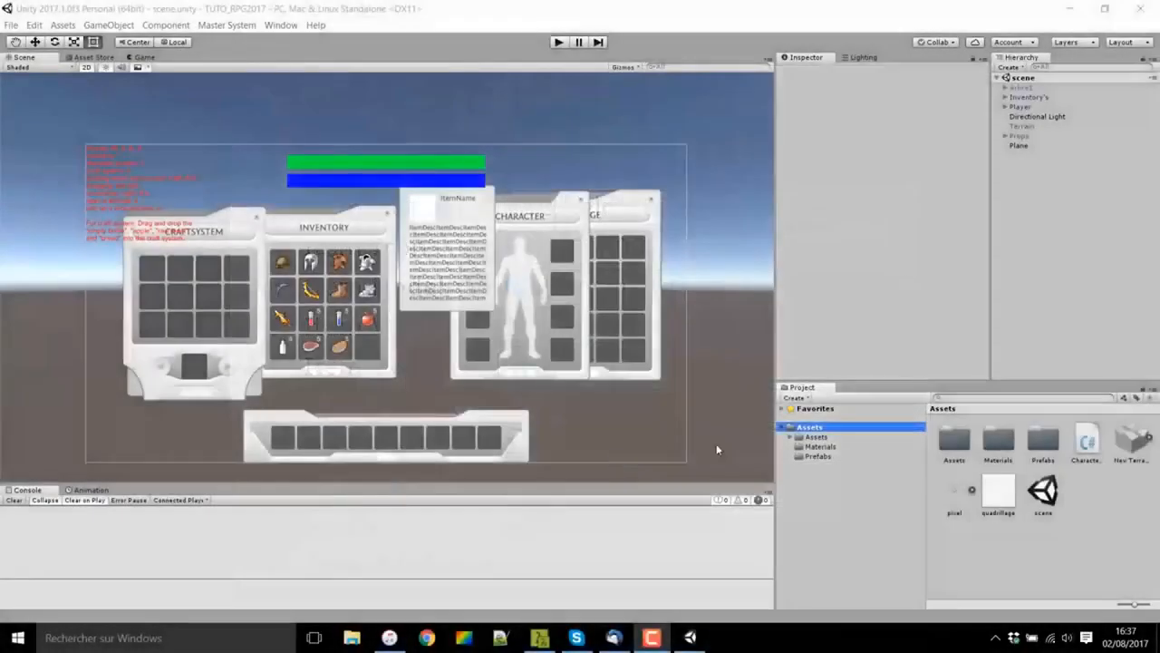
# - Search the project assets for ItemDatabase, select the database asset and expand its Item List to review the entries
pyautogui.click(967, 398)
pyautogui.write('Ite')
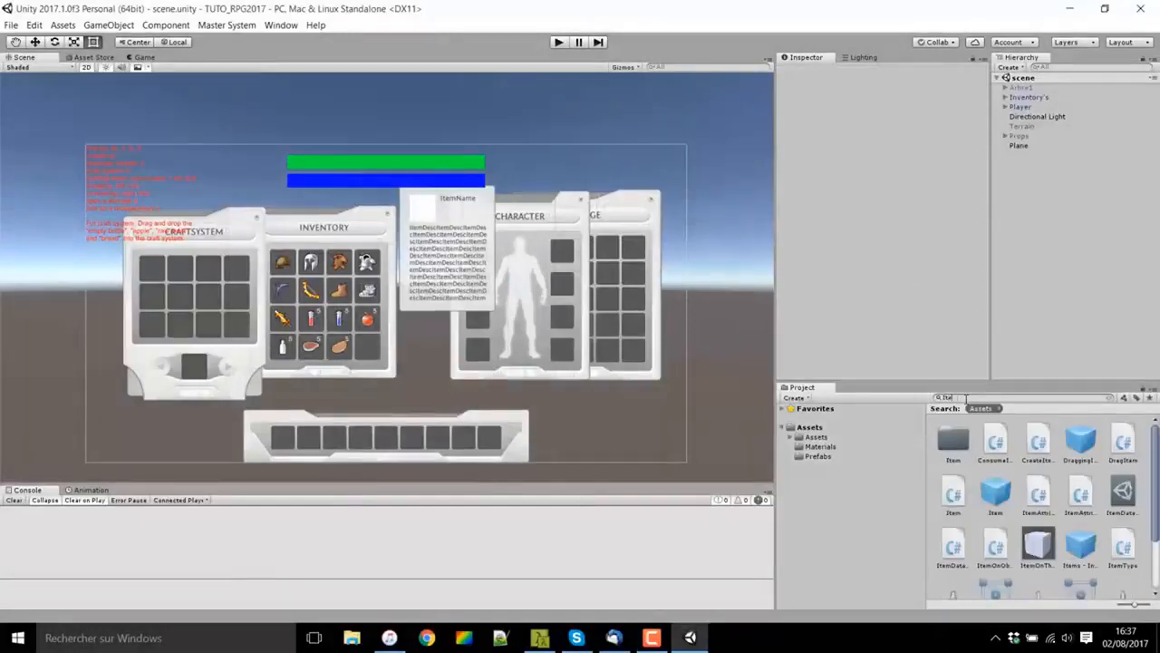
pyautogui.write('mDatabase')
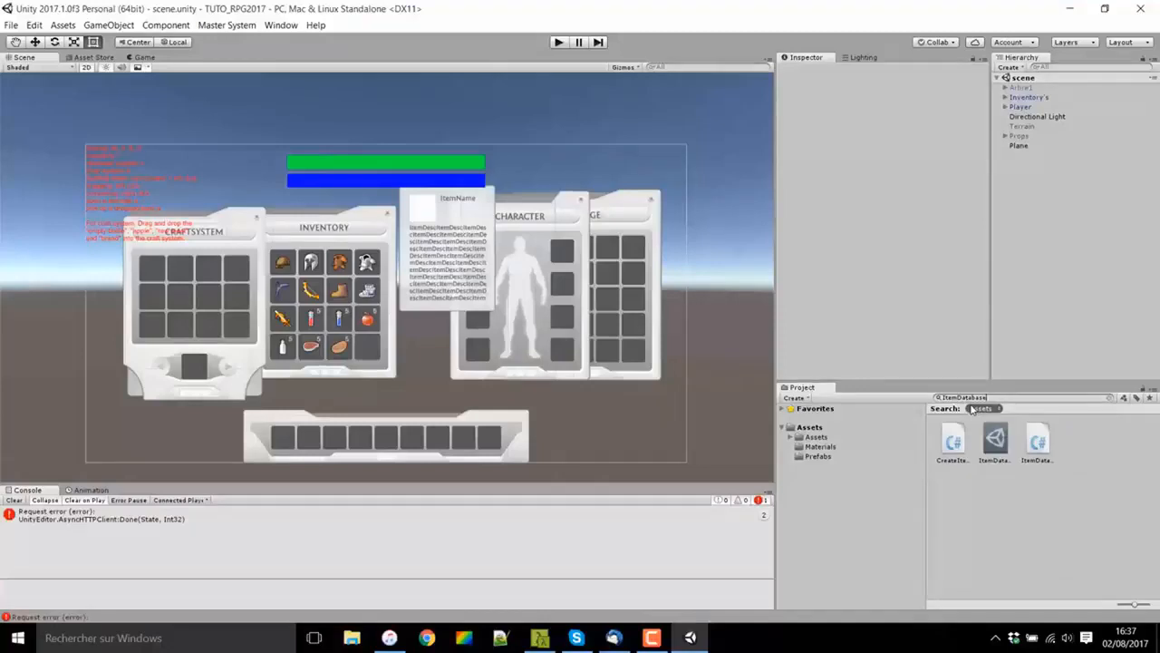
pyautogui.click(994, 440)
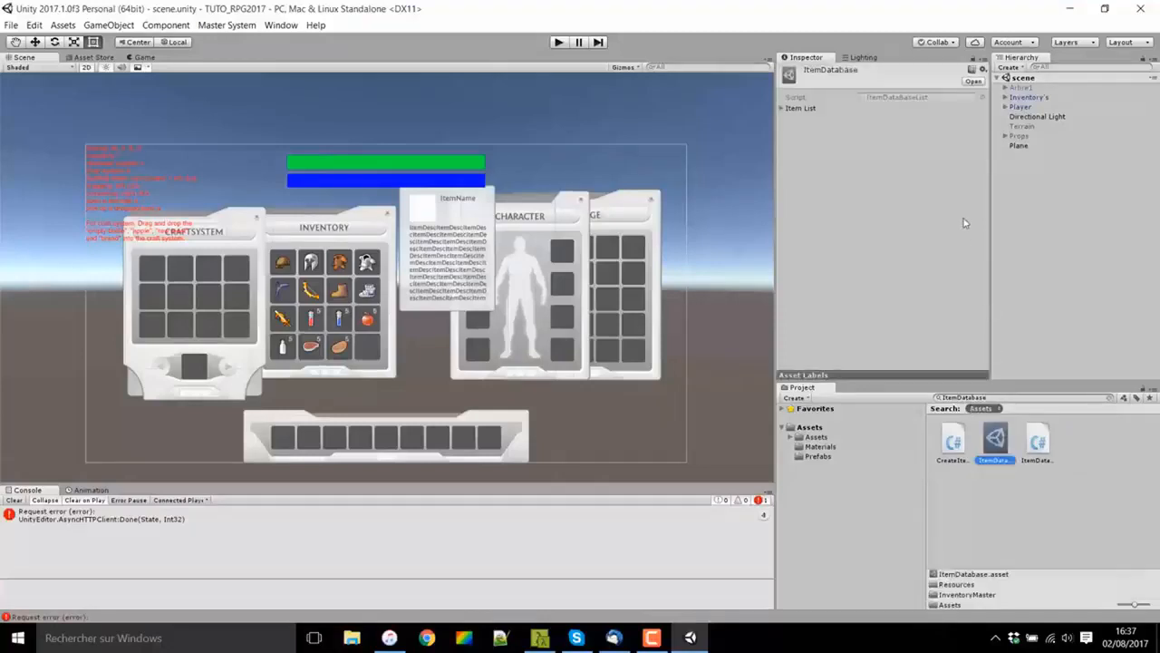
pyautogui.click(780, 108)
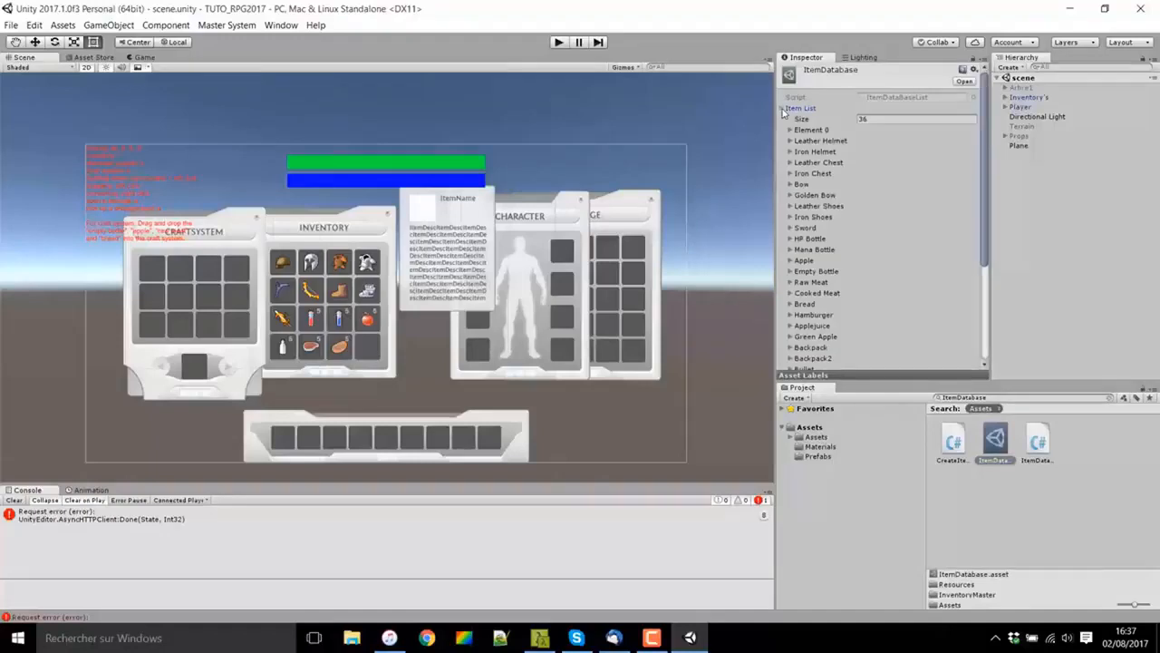
pyautogui.scroll(-5, 959, 214)
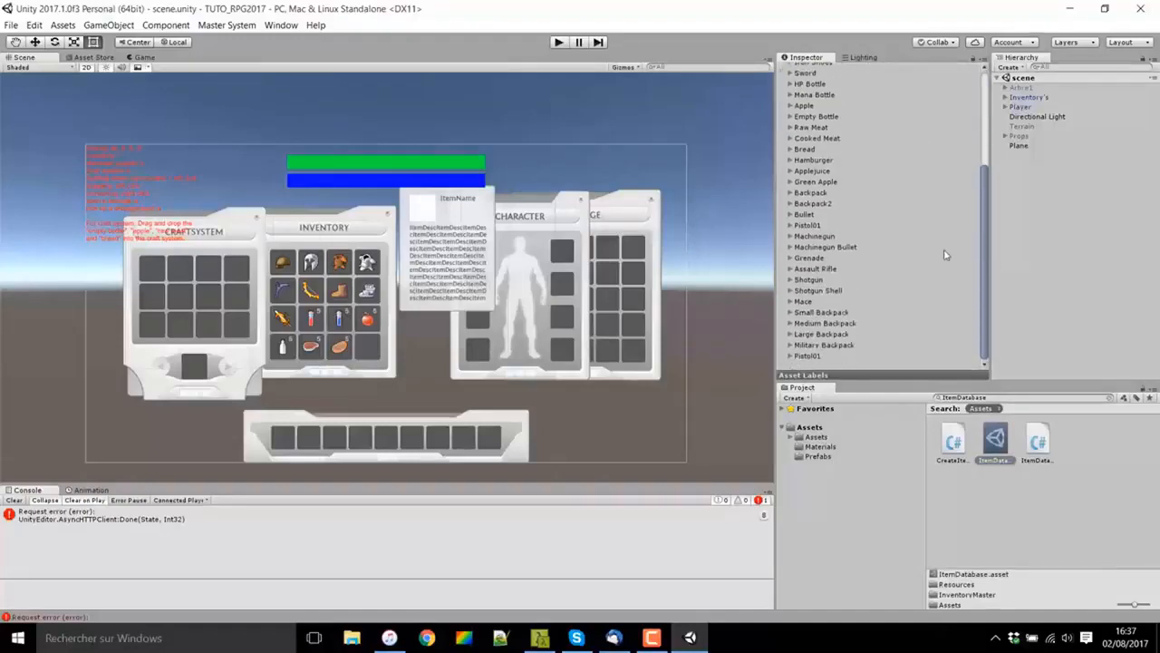
pyautogui.scroll(5, 942, 272)
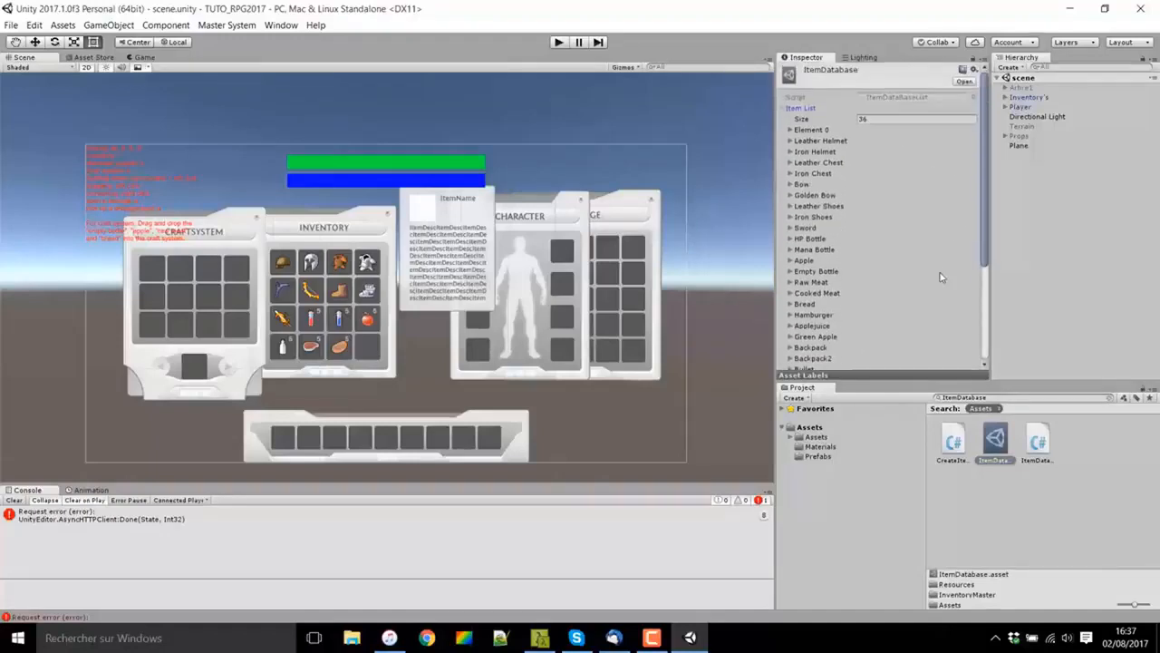
# - Reduce the ItemDatabase Item List to a size of 2 and expand the Leather Helmet entry's properties
pyautogui.click(878, 120)
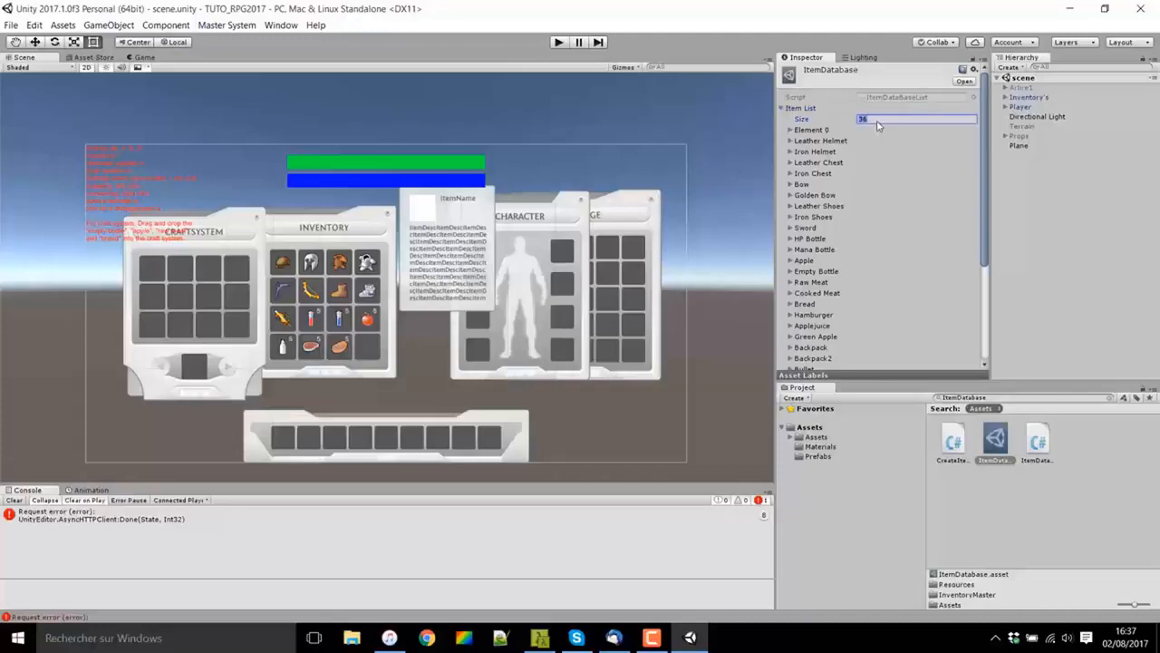
pyautogui.write('2')
pyautogui.press('Return')
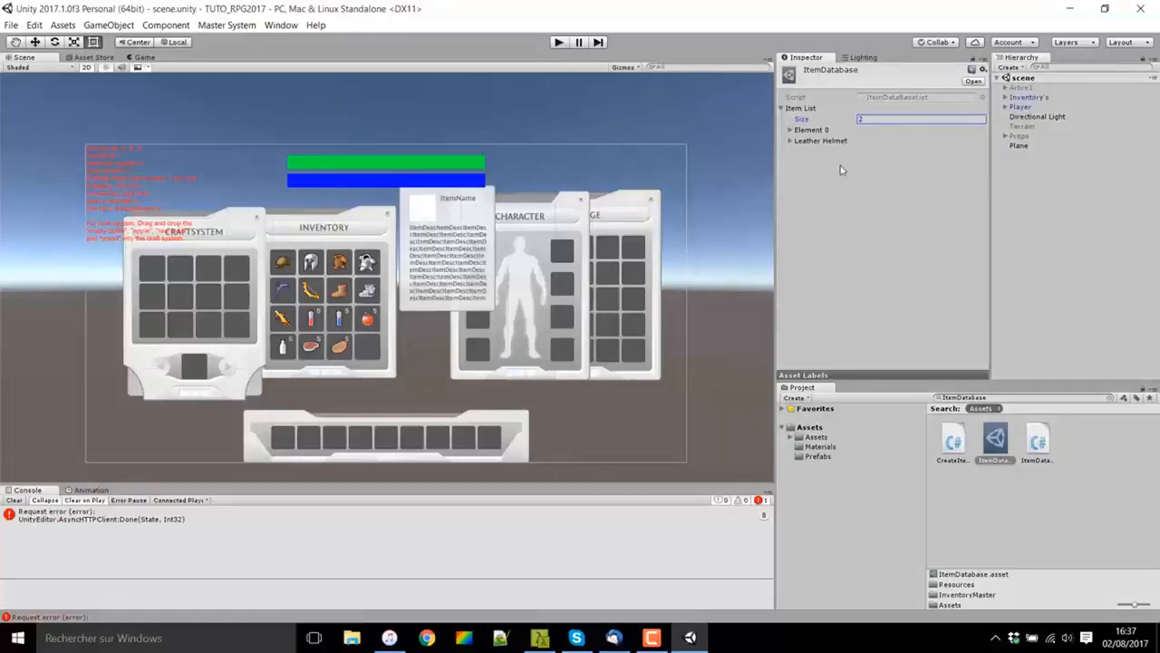
pyautogui.click(790, 131)
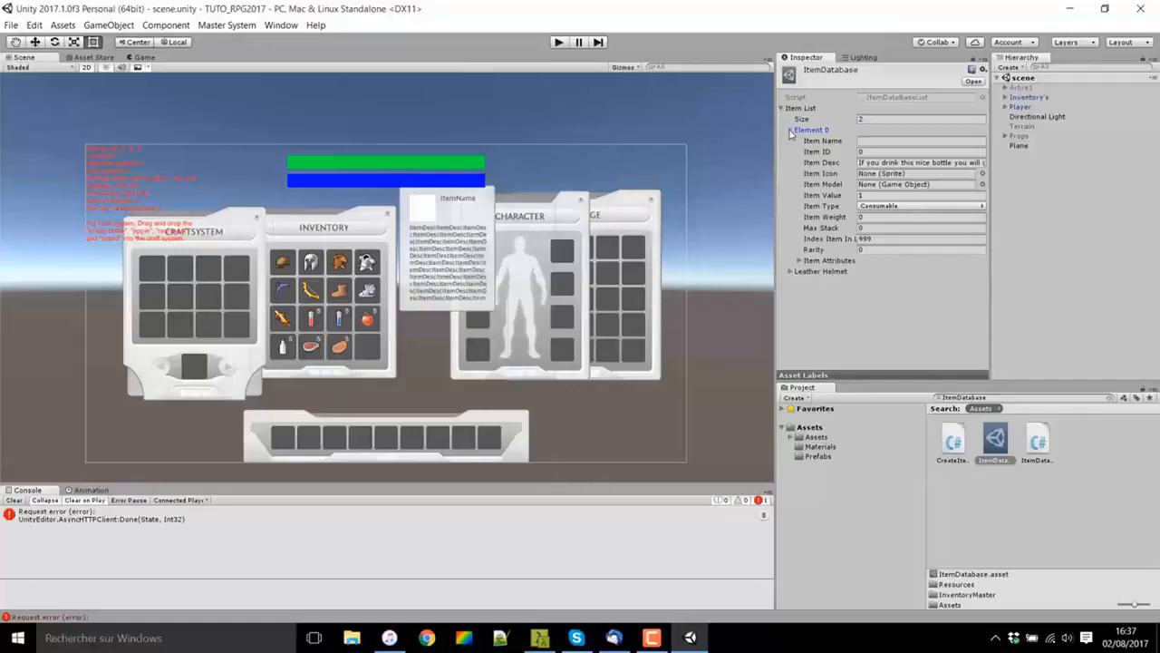
pyautogui.click(790, 130)
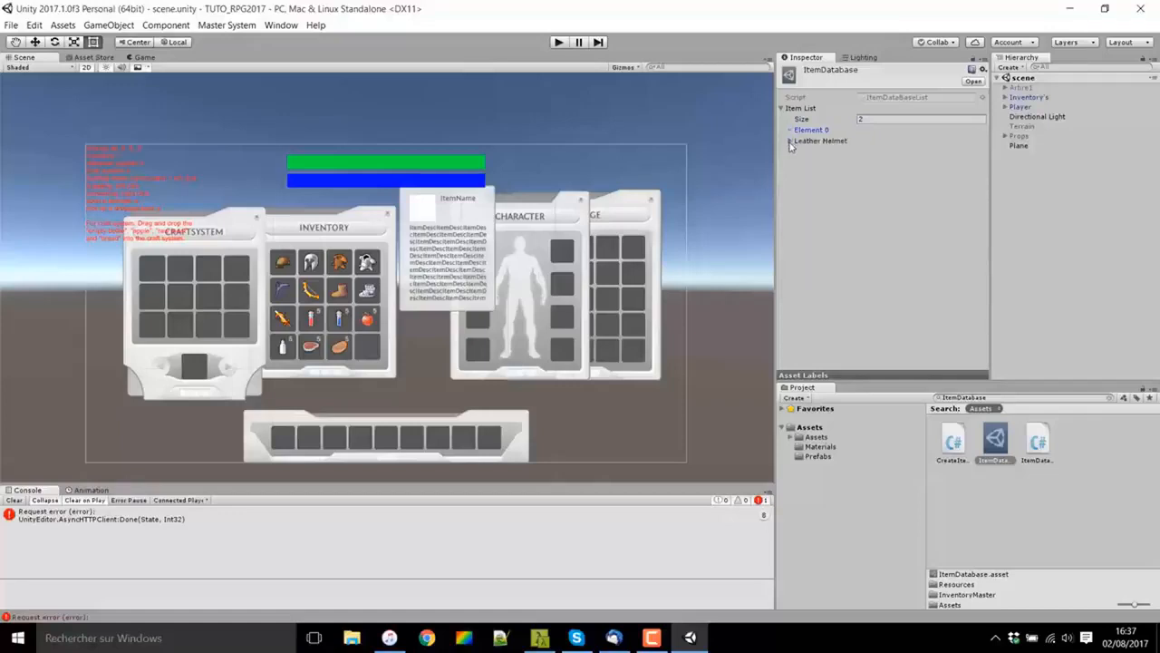
pyautogui.click(790, 142)
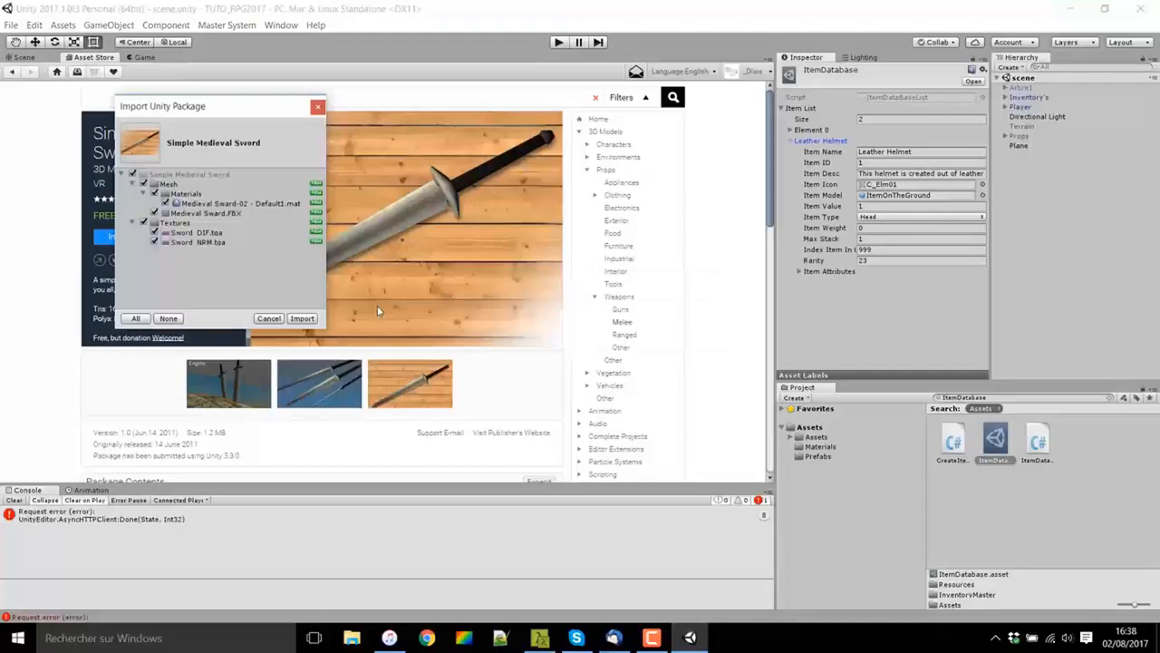
# - Import the complete Simple Medieval Sword package, return to the scene view and open the package's project folder
pyautogui.click(302, 319)
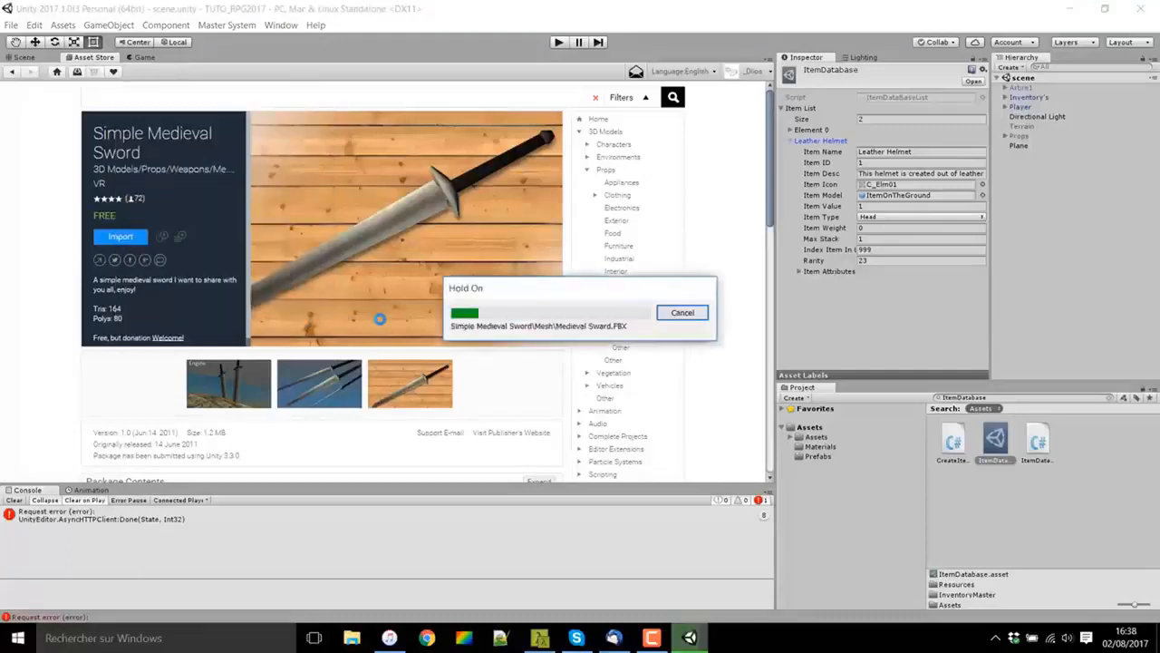
pyautogui.click(44, 58)
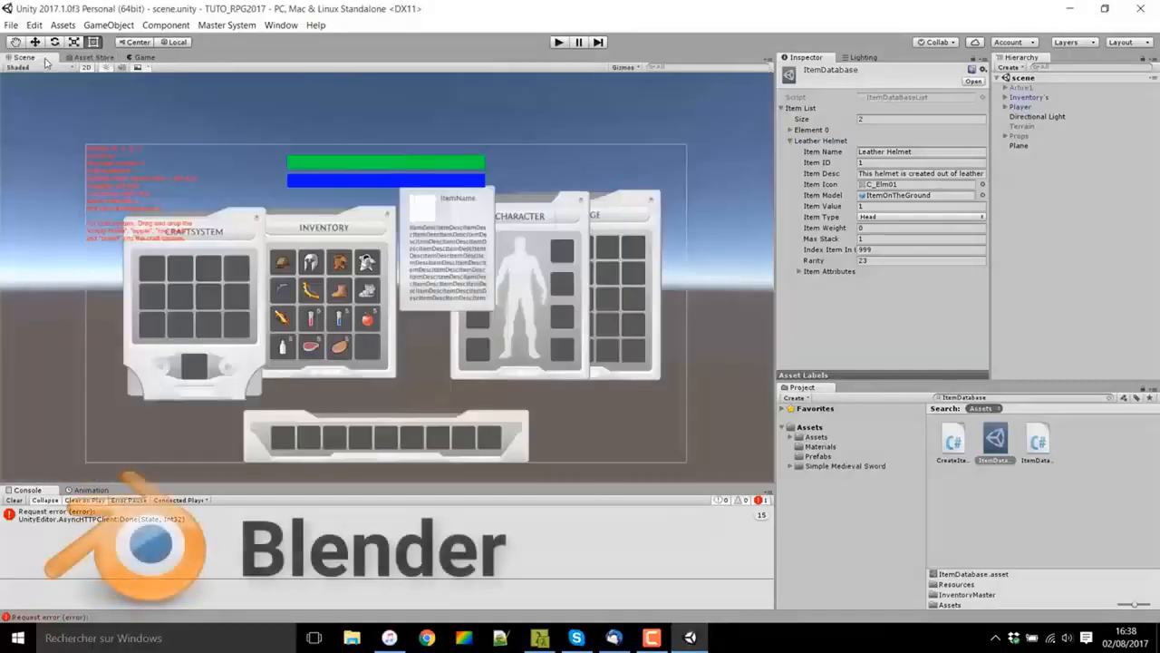
pyautogui.click(850, 467)
# - Find and delete every Item(Clone) object in the scene, keeping DraggingItem(Clone), and apply the change to the Inventory's prefab
pyautogui.click(1075, 68)
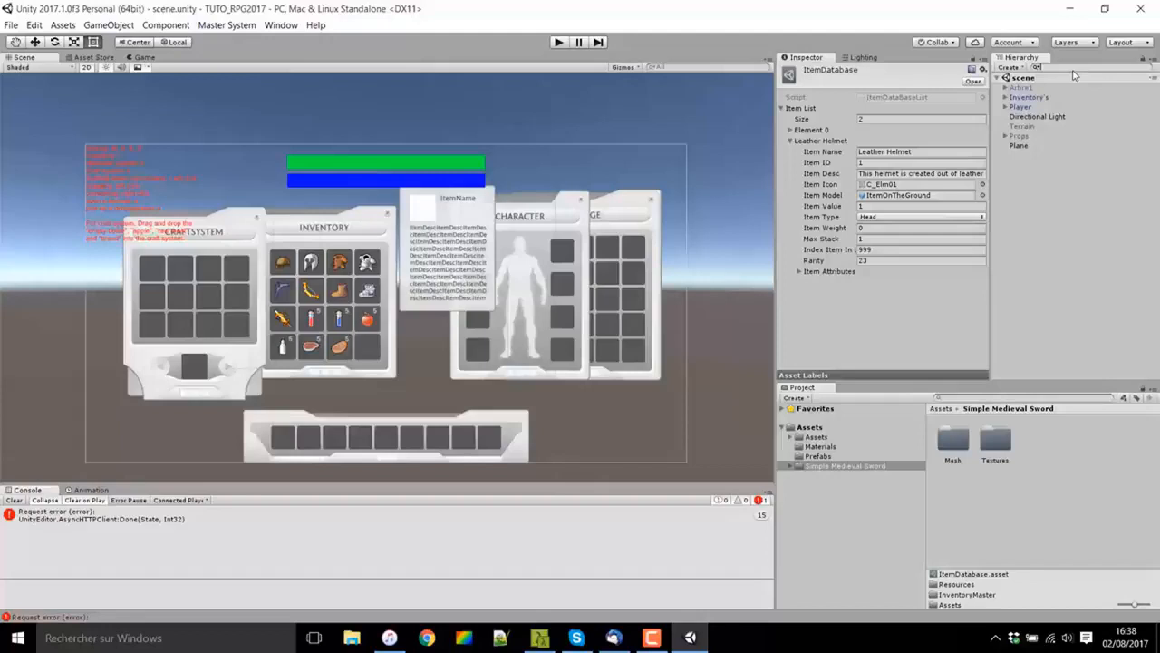
pyautogui.write('Item')
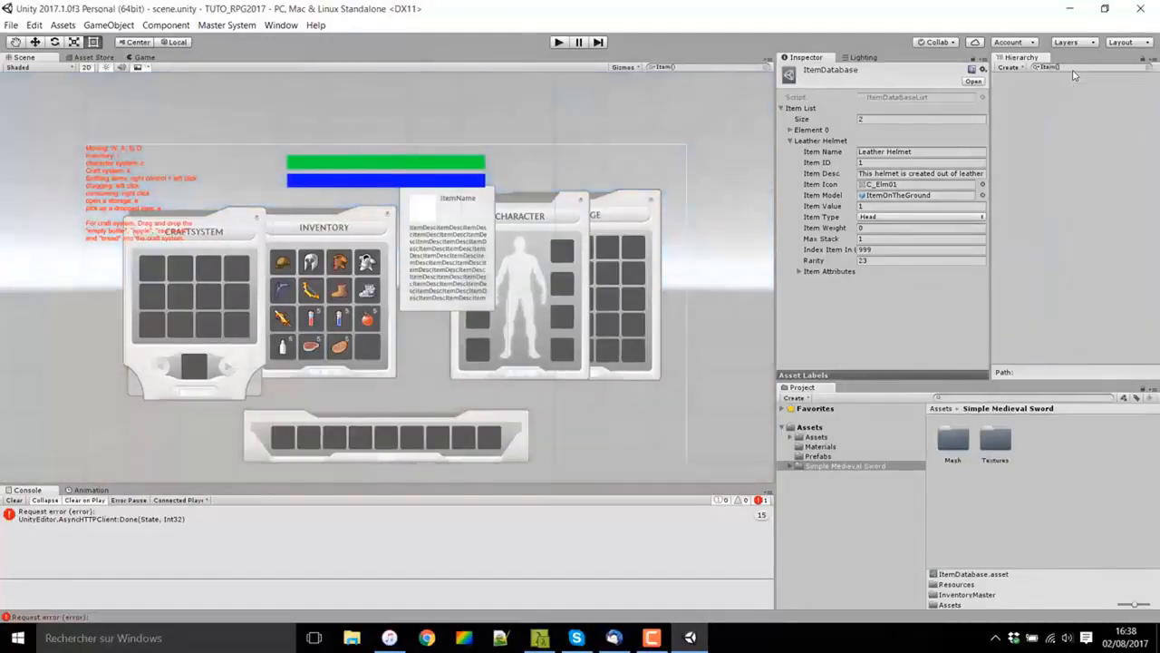
pyautogui.write('(Clone)')
pyautogui.click(1044, 97)
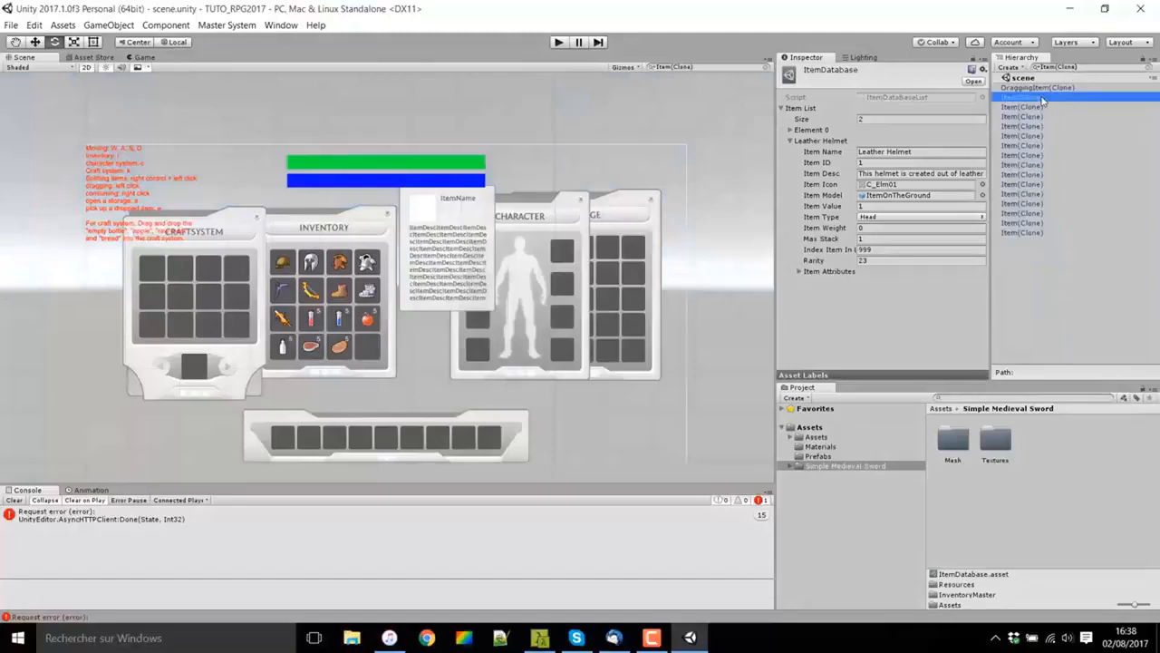
pyautogui.keyDown('shift'); pyautogui.click(1043, 232); pyautogui.keyUp('shift')
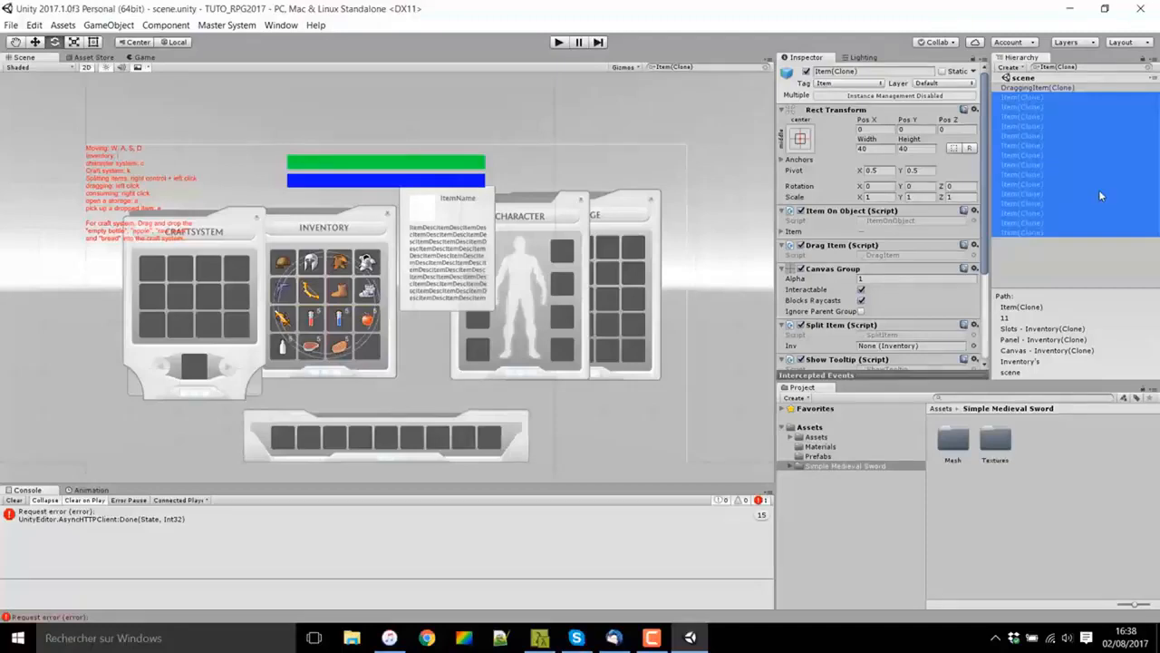
pyautogui.press('Delete')
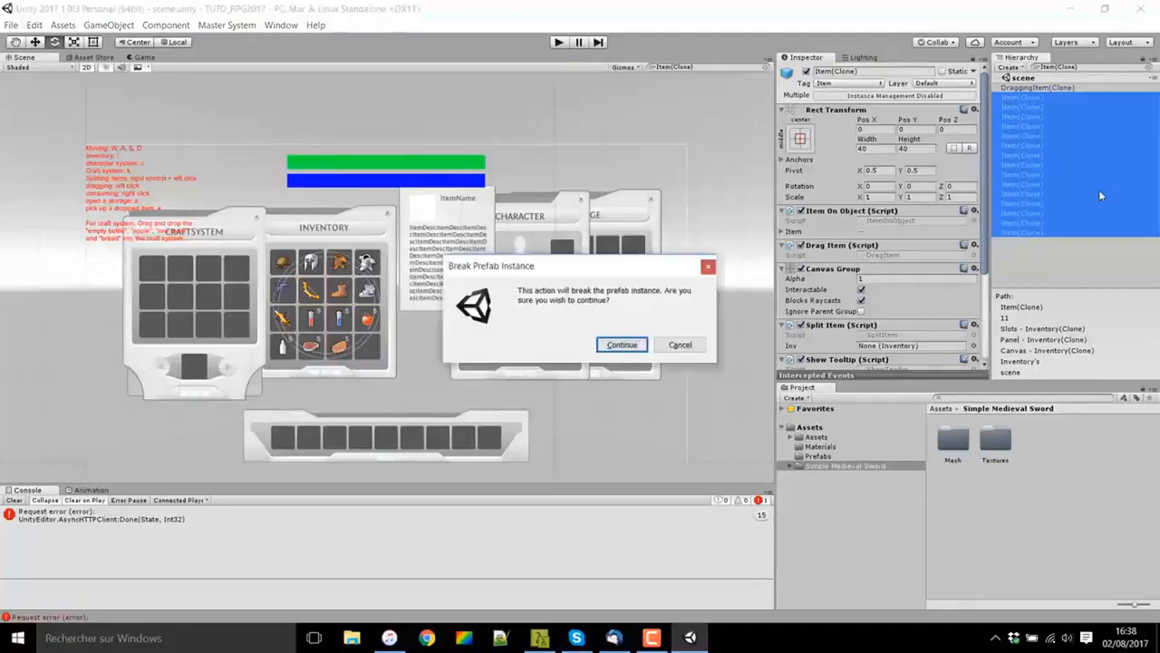
pyautogui.press('Return')
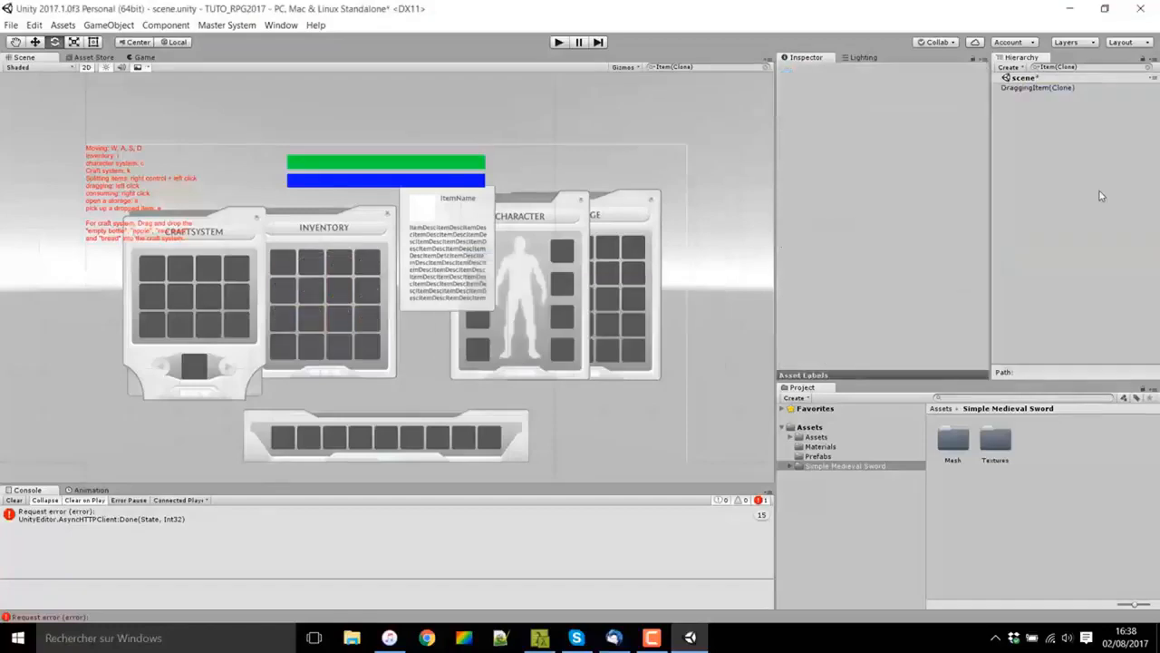
pyautogui.click(1024, 97)
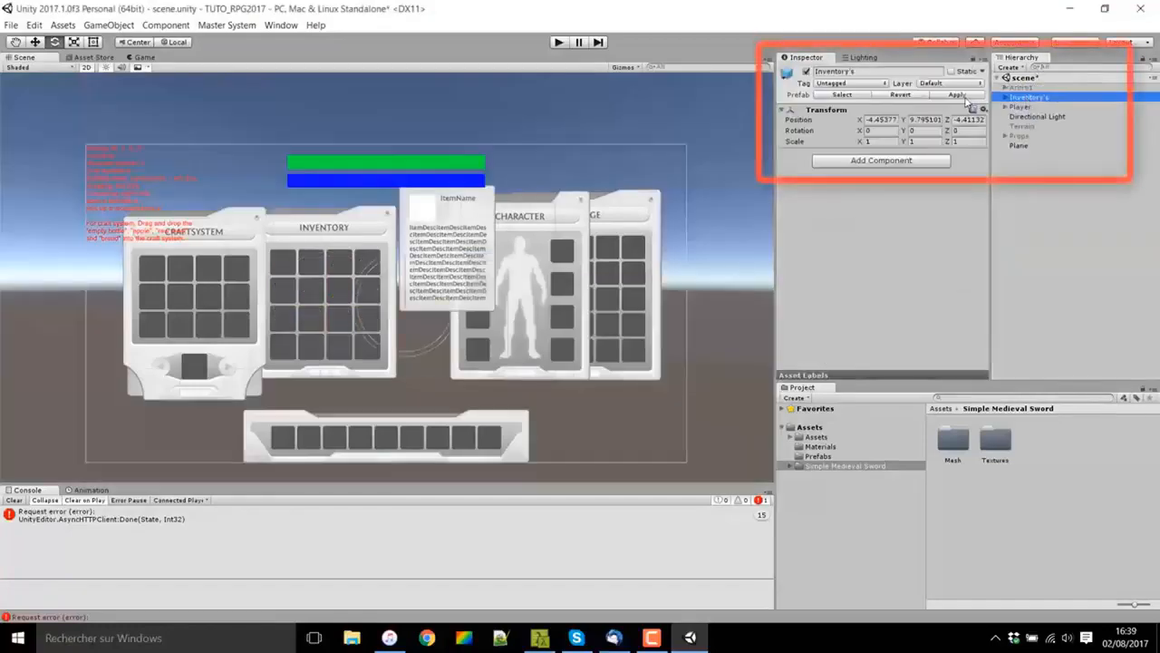
pyautogui.click(965, 100)
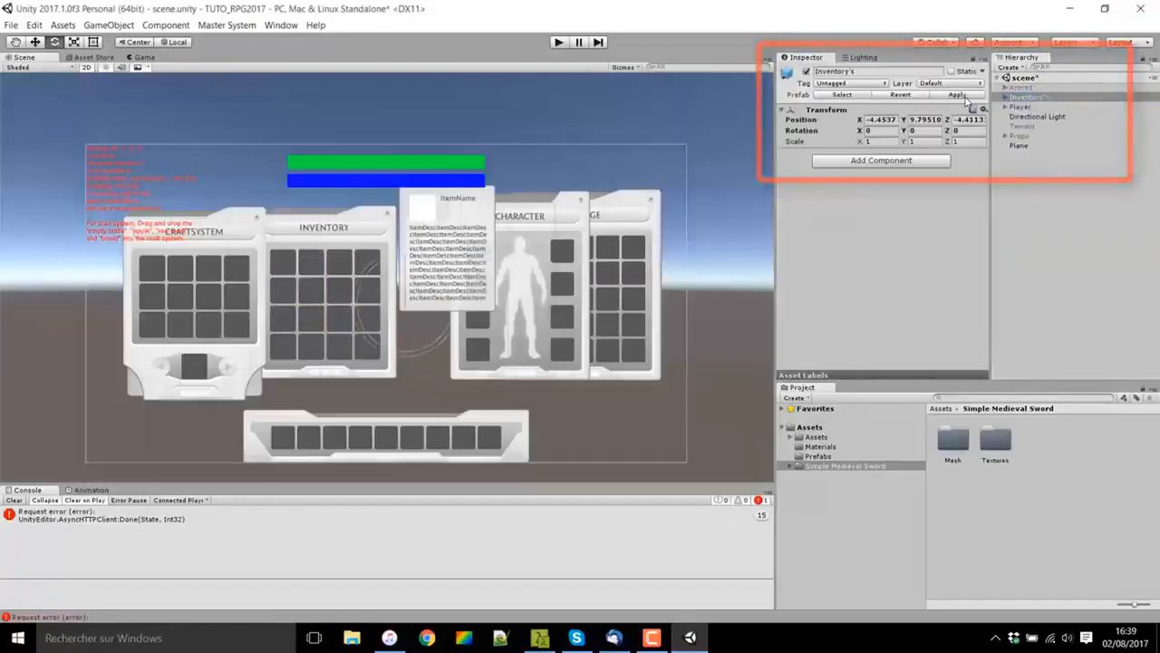
# - Assign the Player tag to the Player object and enlarge the area showing its component properties
pyautogui.click(1019, 107)
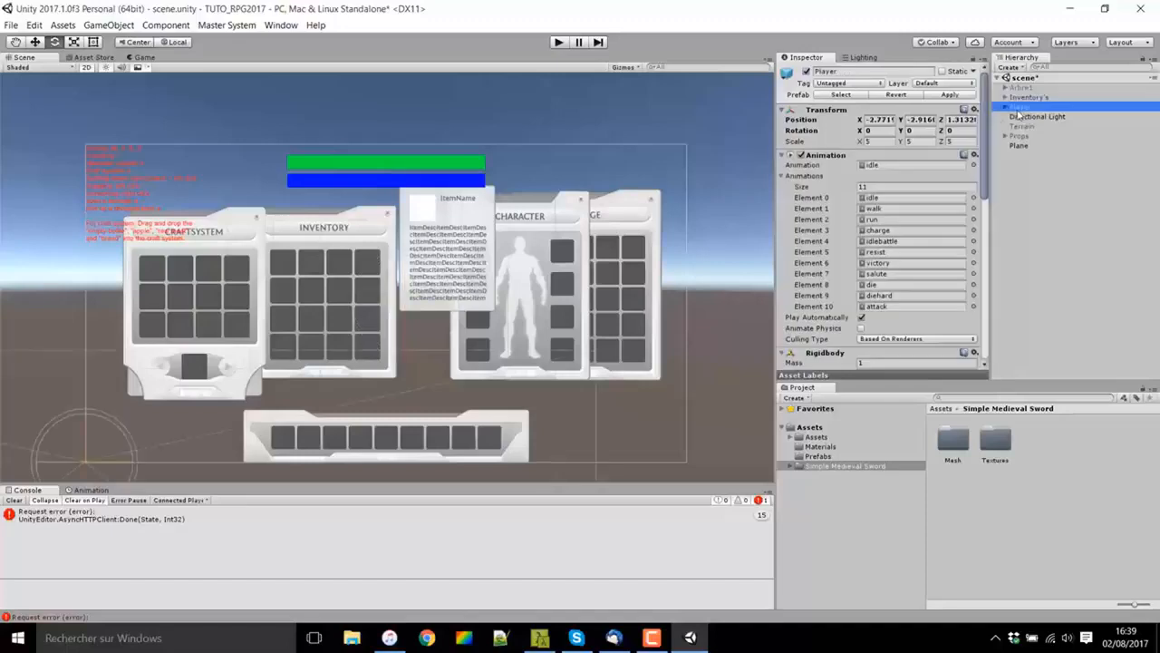
pyautogui.click(822, 84)
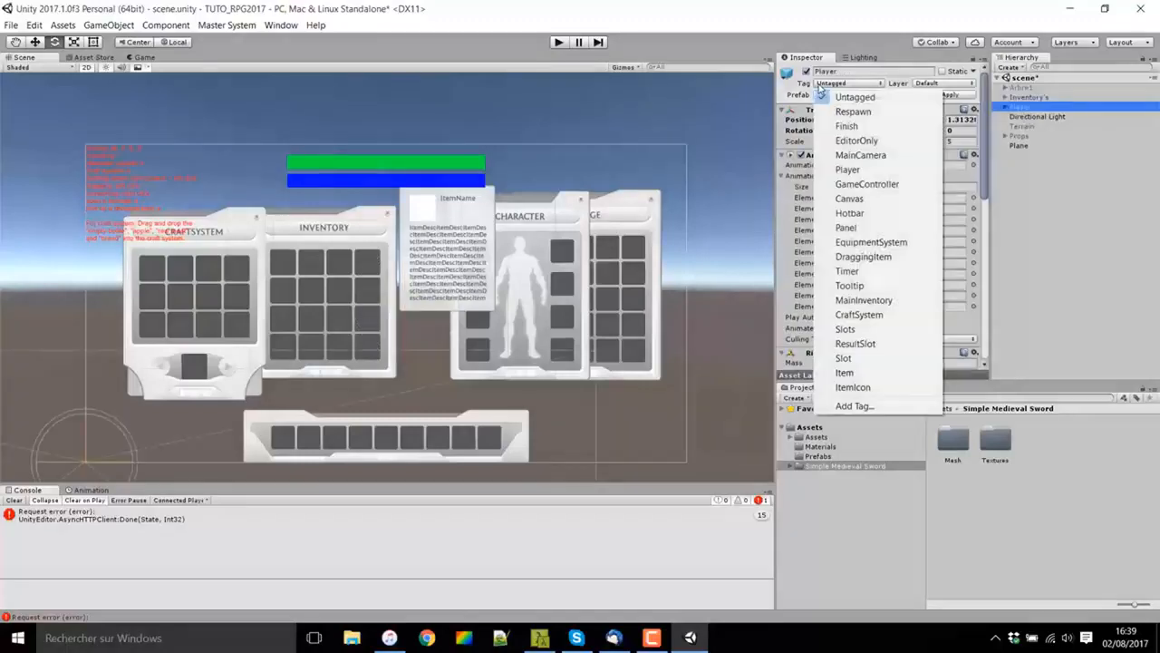
pyautogui.click(874, 171)
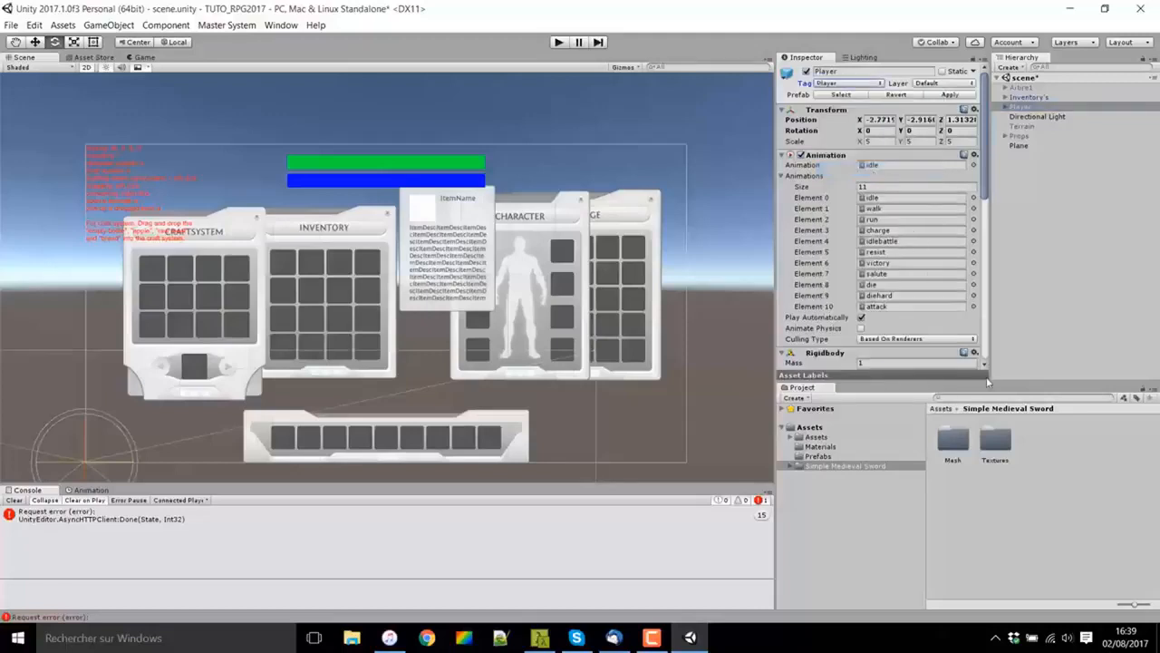
pyautogui.moveTo(775, 313); pyautogui.dragTo(715, 312)
pyautogui.moveTo(973, 382); pyautogui.dragTo(973, 402)
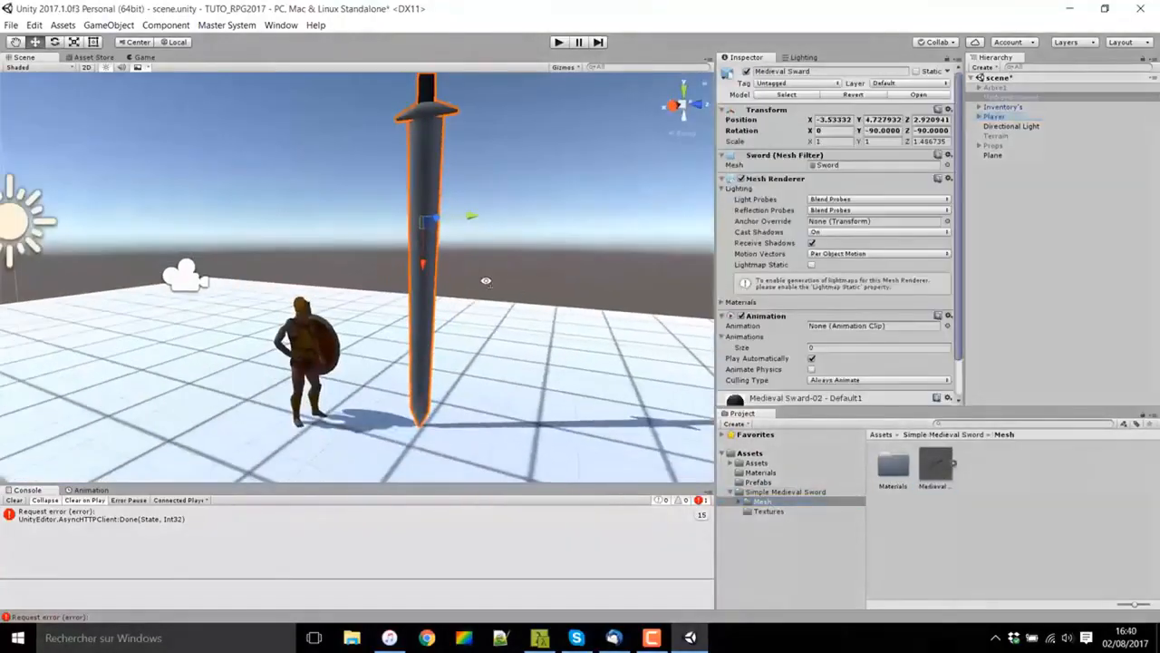
# - Scale the Medieval Sward object to 0.2 on all axes and move it beside the player character's legs
pyautogui.click(833, 141)
pyautogui.write('0.2')
pyautogui.press('Tab')
pyautogui.write('0.2')
pyautogui.press('Tab')
pyautogui.write('0.2')
pyautogui.moveTo(422, 155); pyautogui.dragTo(297, 410)
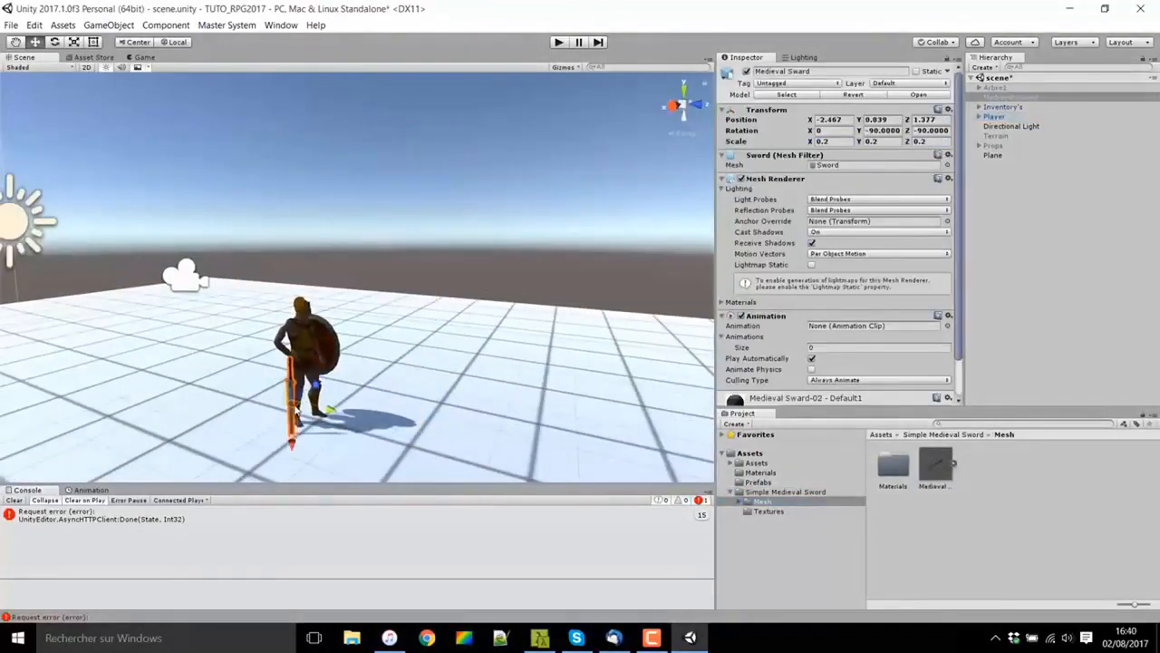
pyautogui.scroll(5, 297, 409)
pyautogui.moveTo(357, 363); pyautogui.dragTo(408, 342)
# - Set the sword's scale to 0.18 on the X, Y and Z axes
pyautogui.click(833, 142)
pyautogui.write('.18')
pyautogui.click(882, 142)
pyautogui.write('.18')
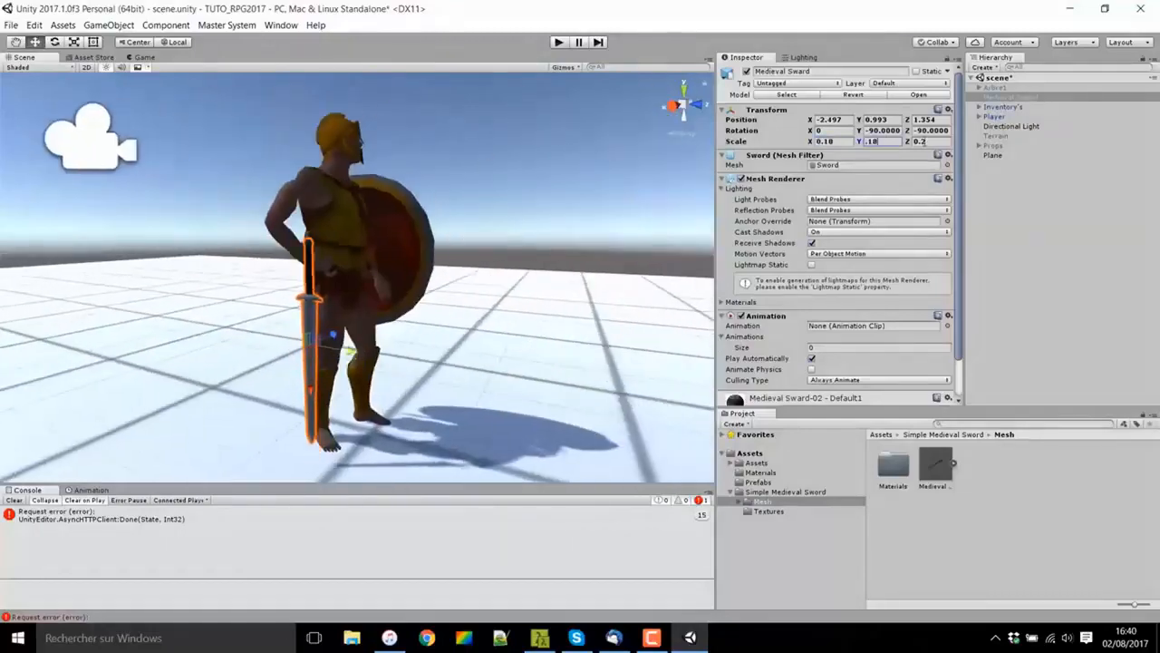
pyautogui.click(924, 143)
pyautogui.write('.18')
# - Lay the sword horizontally by setting its Z rotation to 0 and its X rotation to 90
pyautogui.moveTo(517, 296); pyautogui.dragTo(484, 295, button='right')
pyautogui.scroll(6, 484, 296)
pyautogui.scroll(-6, 487, 290)
pyautogui.click(926, 133)
pyautogui.write('0')
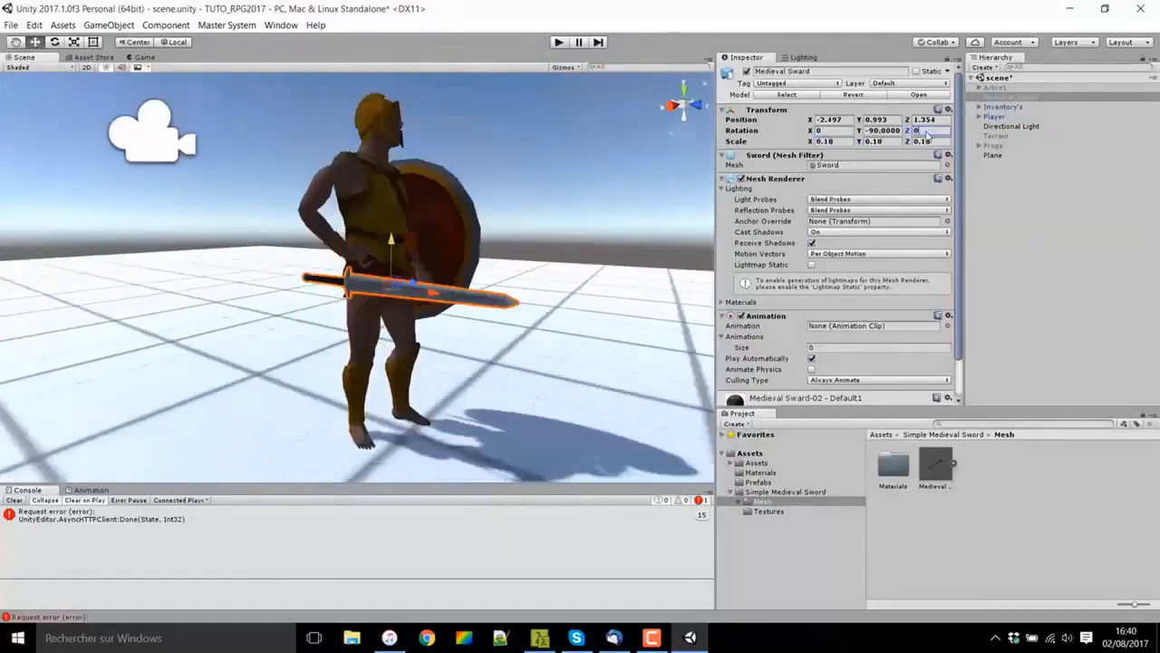
pyautogui.click(823, 132)
pyautogui.write('90')
pyautogui.keyDown('alt'); pyautogui.moveTo(549, 221); pyautogui.dragTo(535, 322); pyautogui.keyUp('alt')
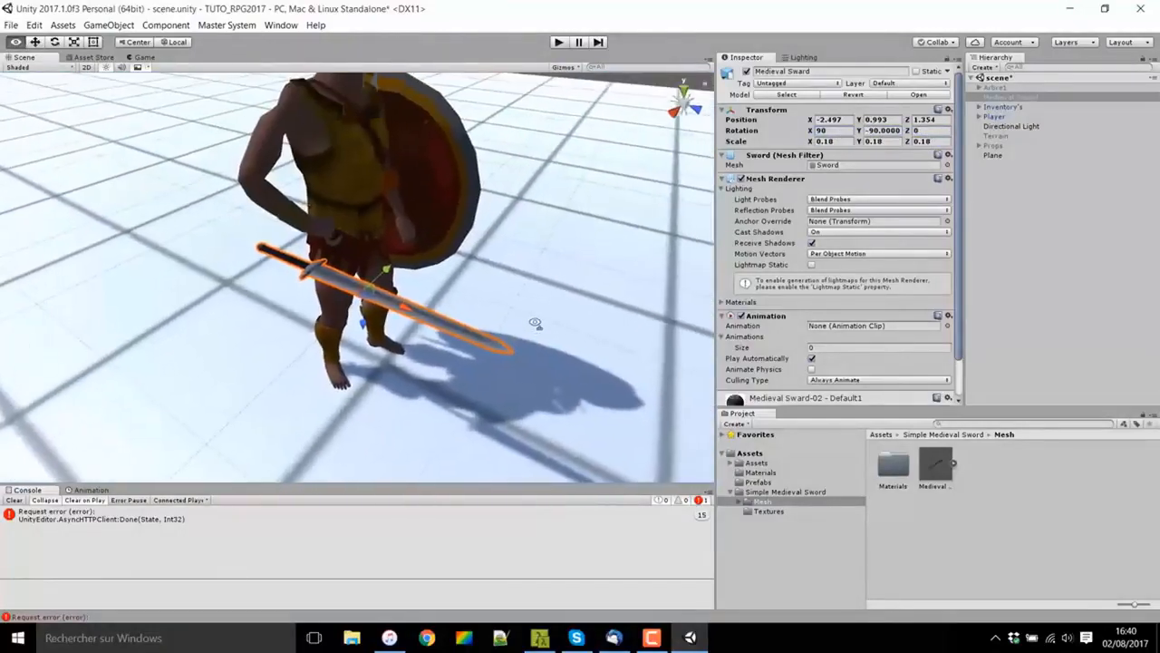
pyautogui.scroll(-6, 544, 304)
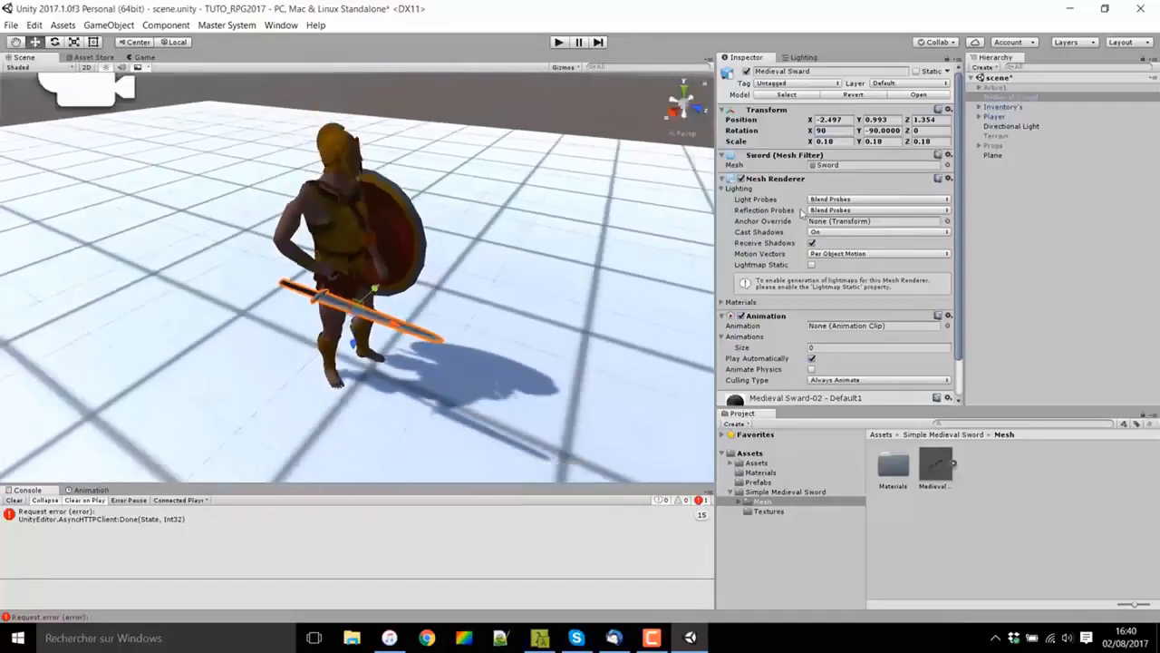
# - Remove the Animation component from the Medieval Sward object
pyautogui.scroll(-2, 801, 211)
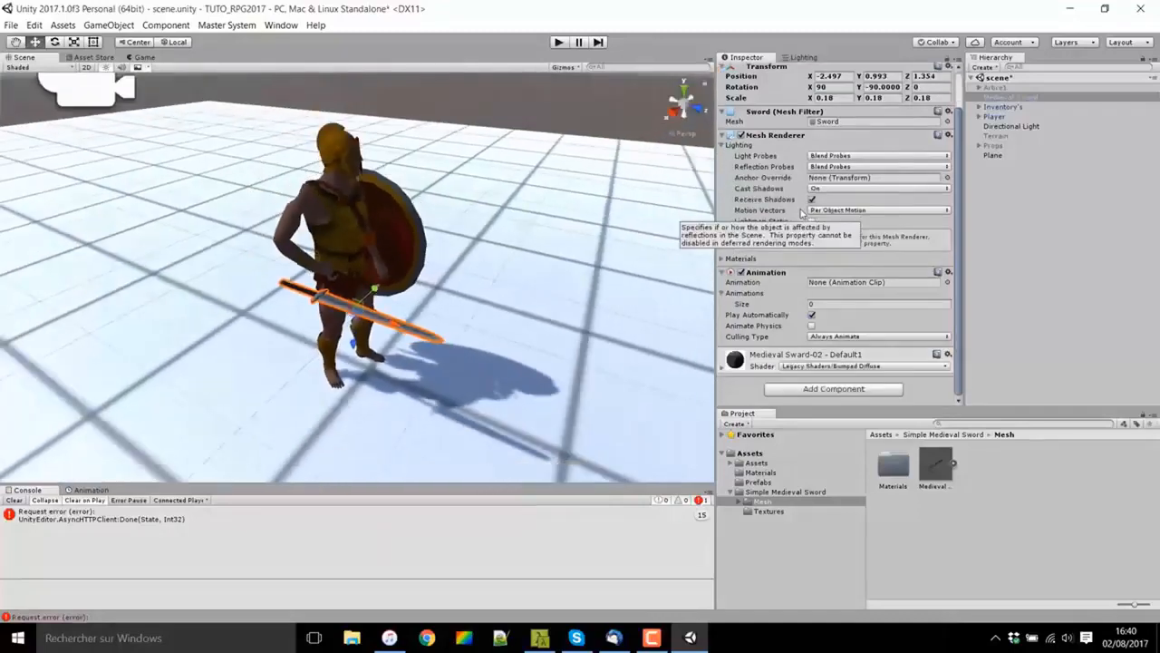
pyautogui.click(949, 273)
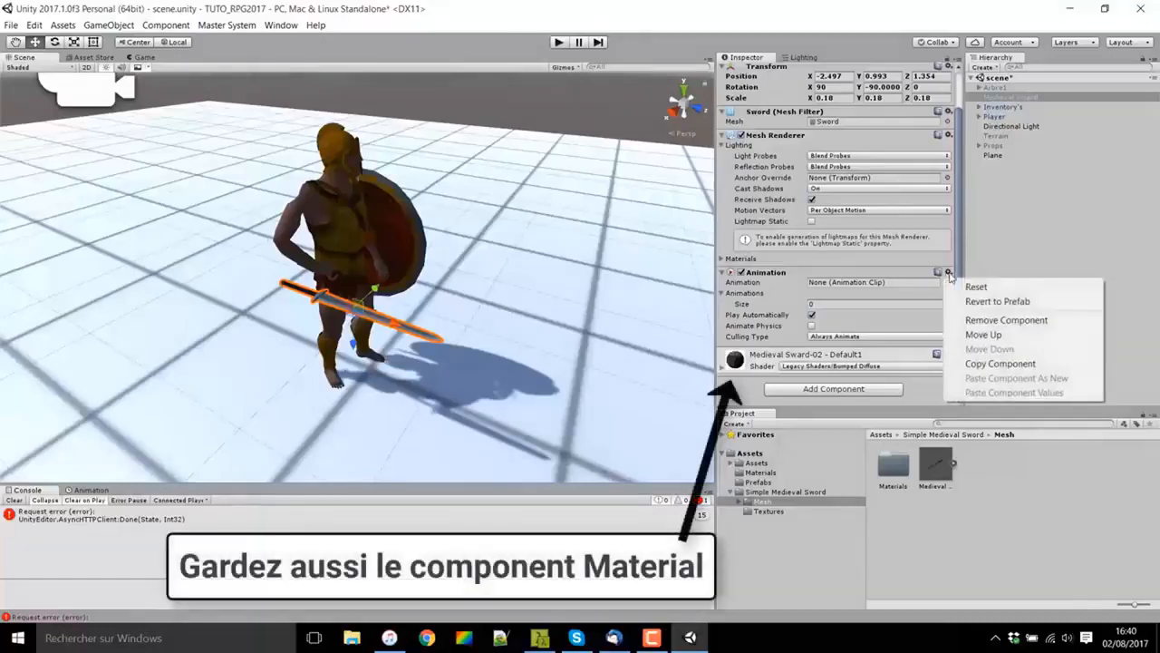
pyautogui.click(973, 320)
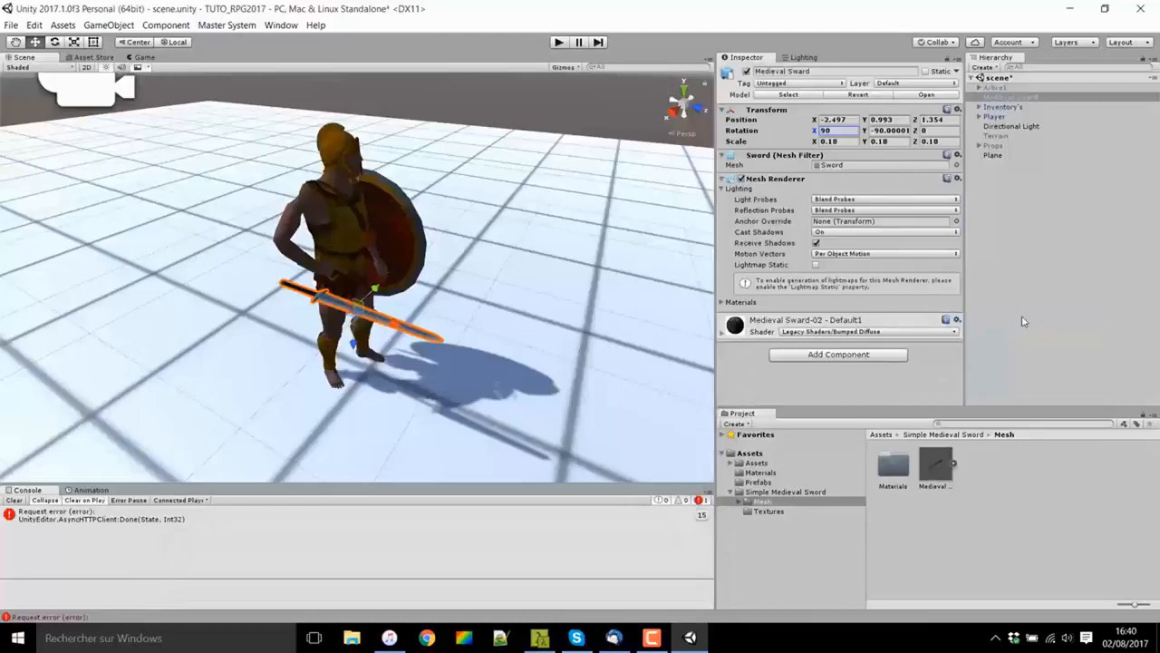
# - Add the Pick Up Item script component to the Medieval Sward object
pyautogui.click(820, 354)
pyautogui.write('pick')
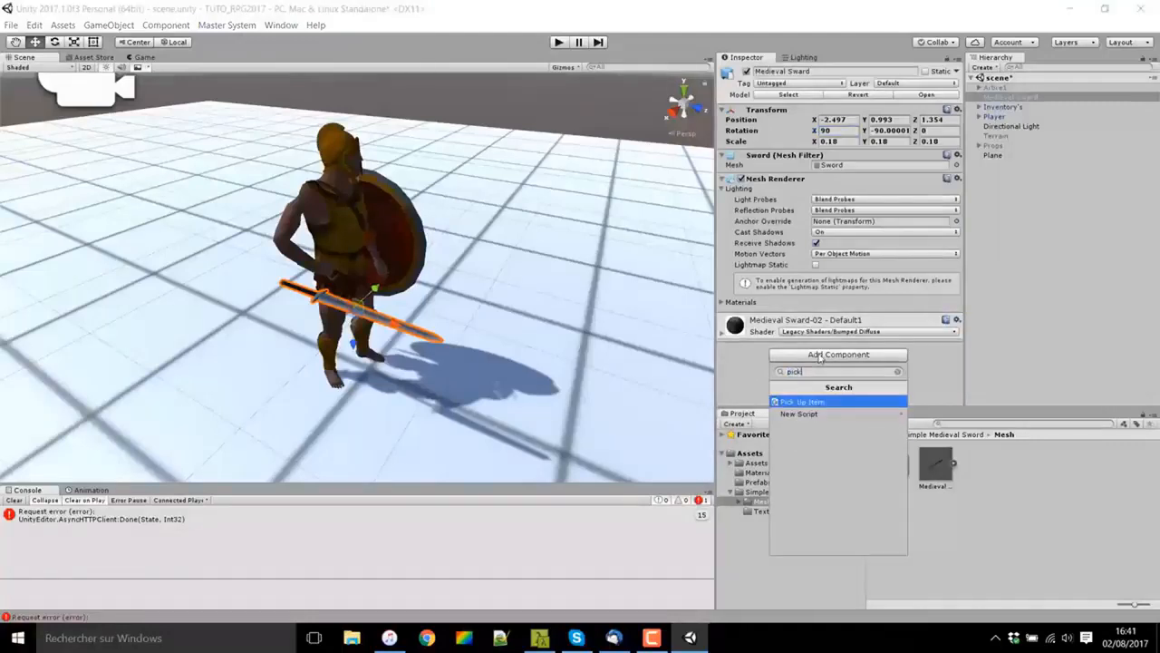
pyautogui.press('Return')
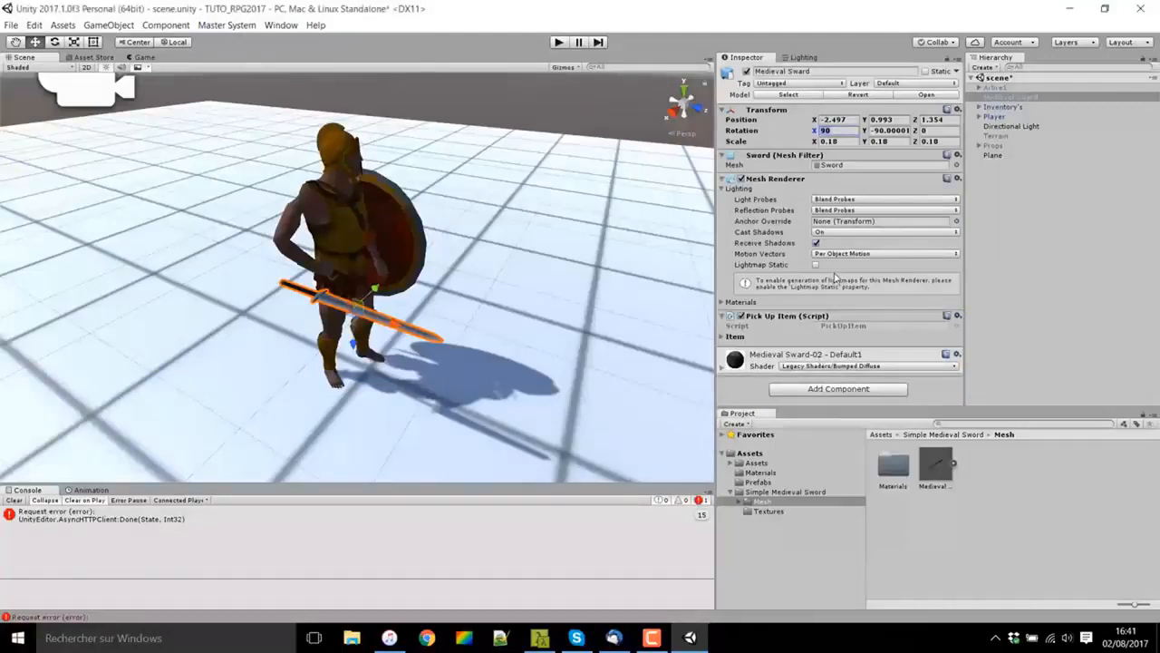
# - Set the Item ID to 1 in the sword's Pick Up Item component
pyautogui.click(735, 336)
pyautogui.scroll(-4, 783, 355)
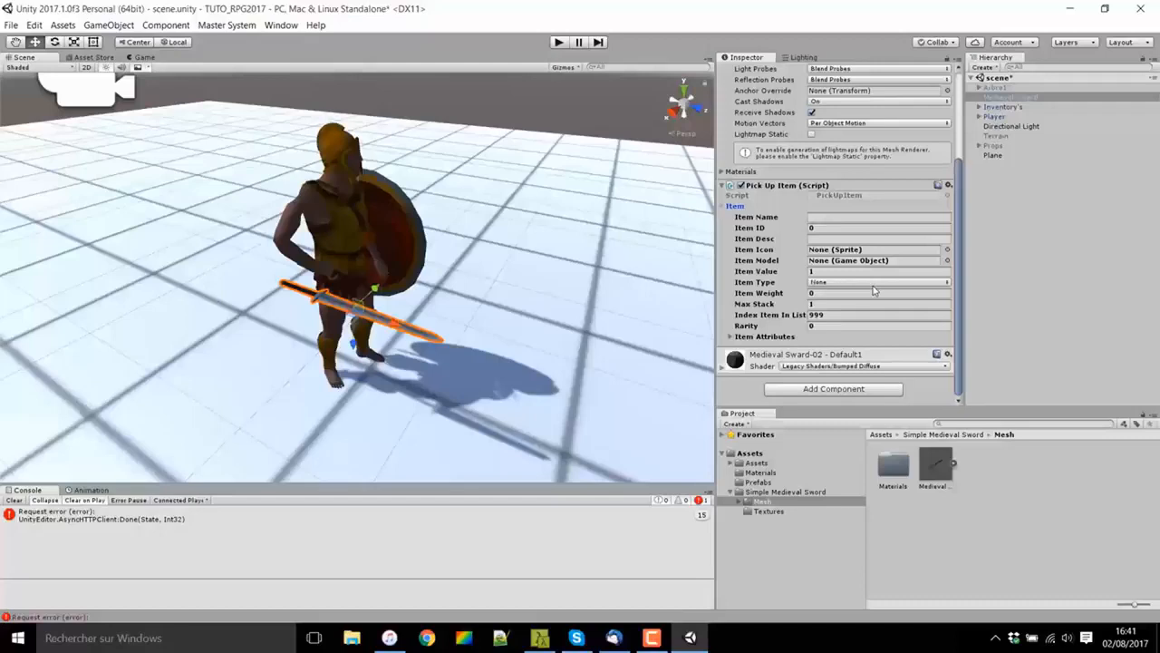
pyautogui.click(819, 228)
pyautogui.write('1')
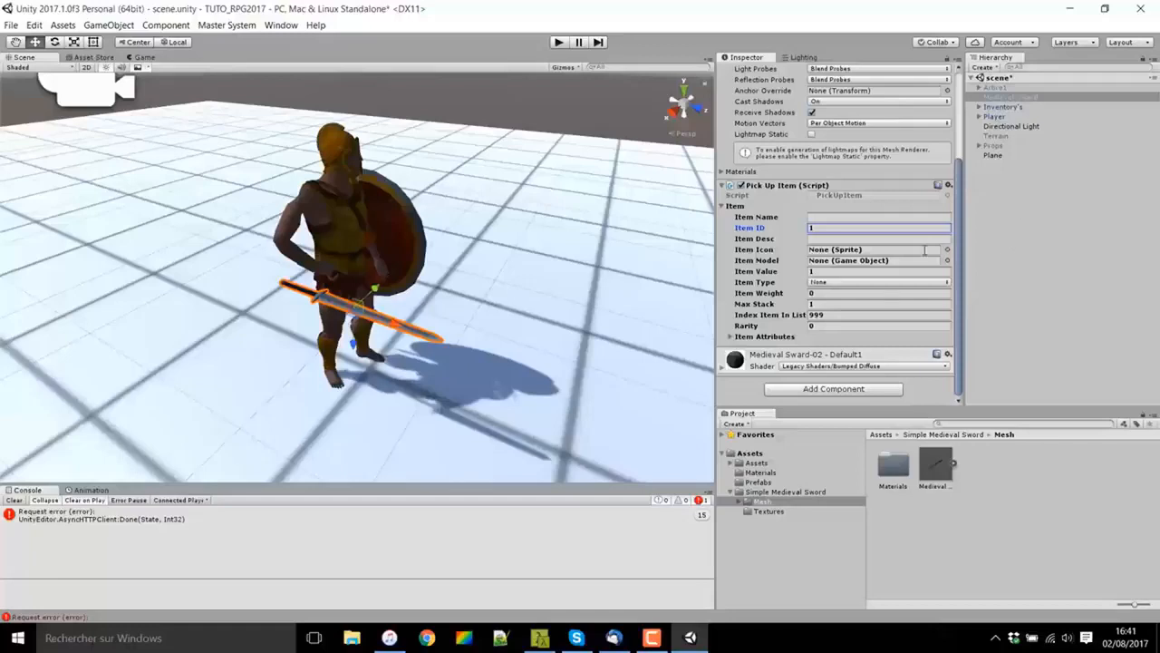
# - Add a Box Collider and a Rigidbody component to the sword
pyautogui.click(815, 391)
pyautogui.write('box')
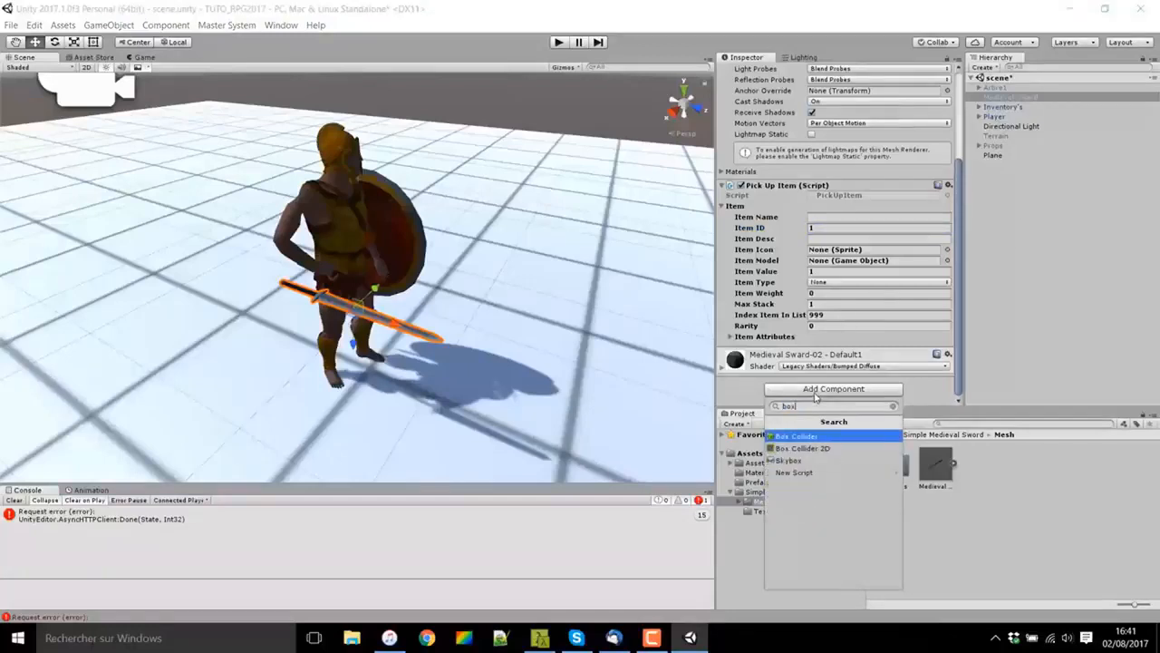
pyautogui.press('Return')
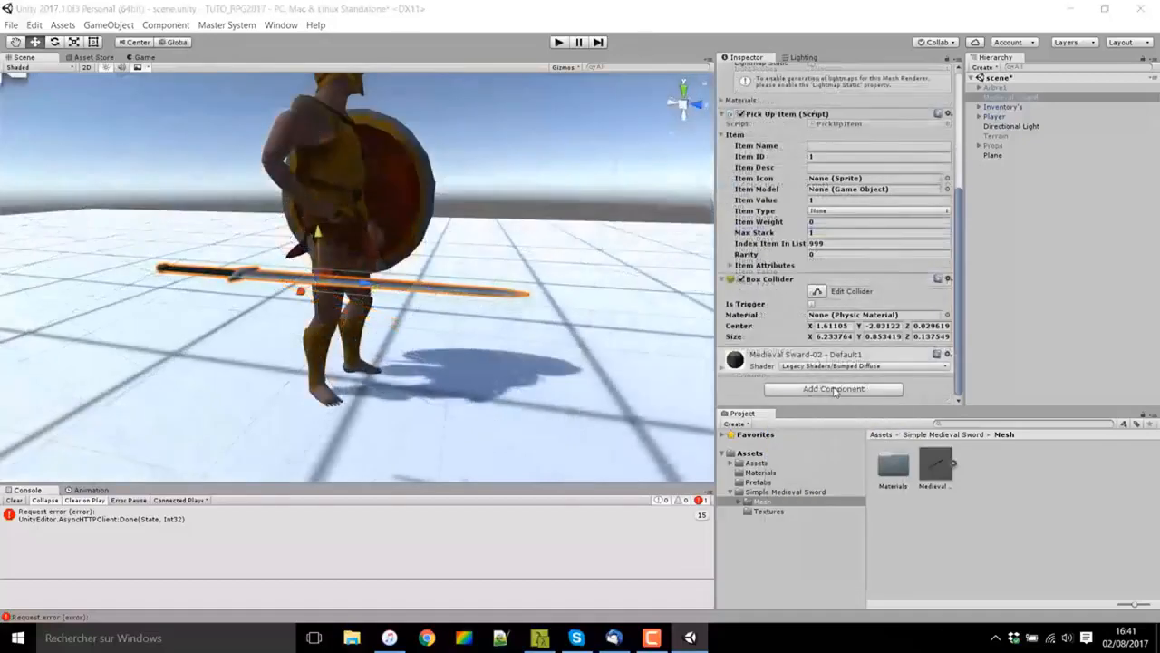
pyautogui.click(834, 389)
pyautogui.write('rigi')
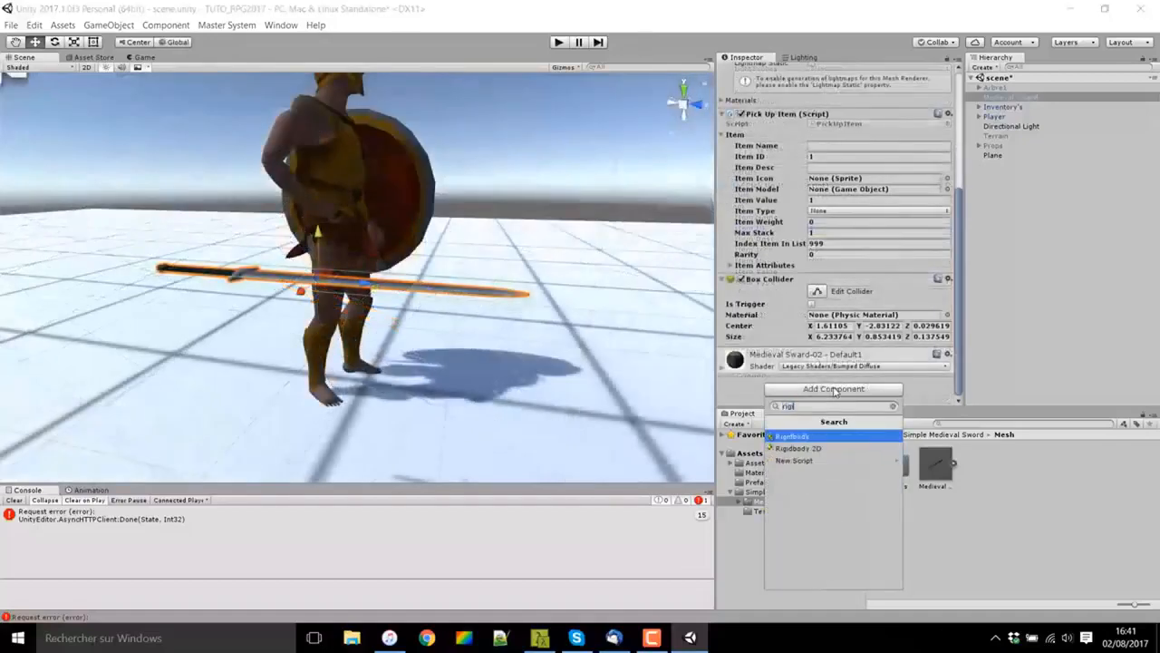
pyautogui.press('Return')
pyautogui.scroll(-3, 854, 338)
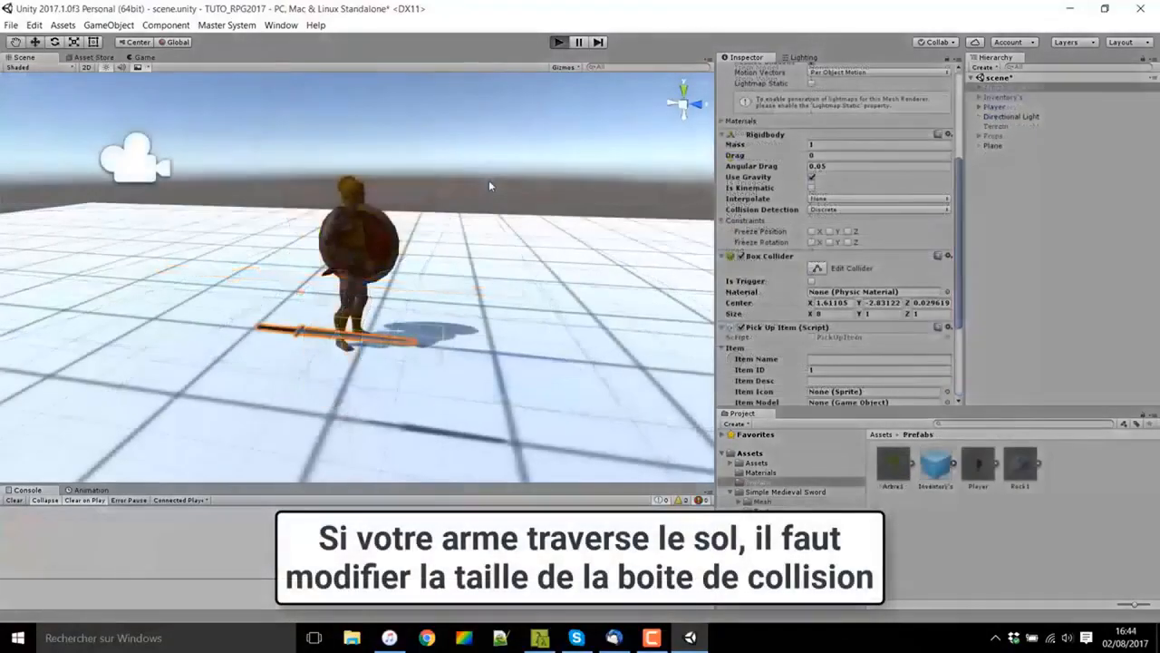
# - Play-test the scene by walking the player to the sword, picking it up and opening the inventory
pyautogui.hotkey('ctrl', 'p')
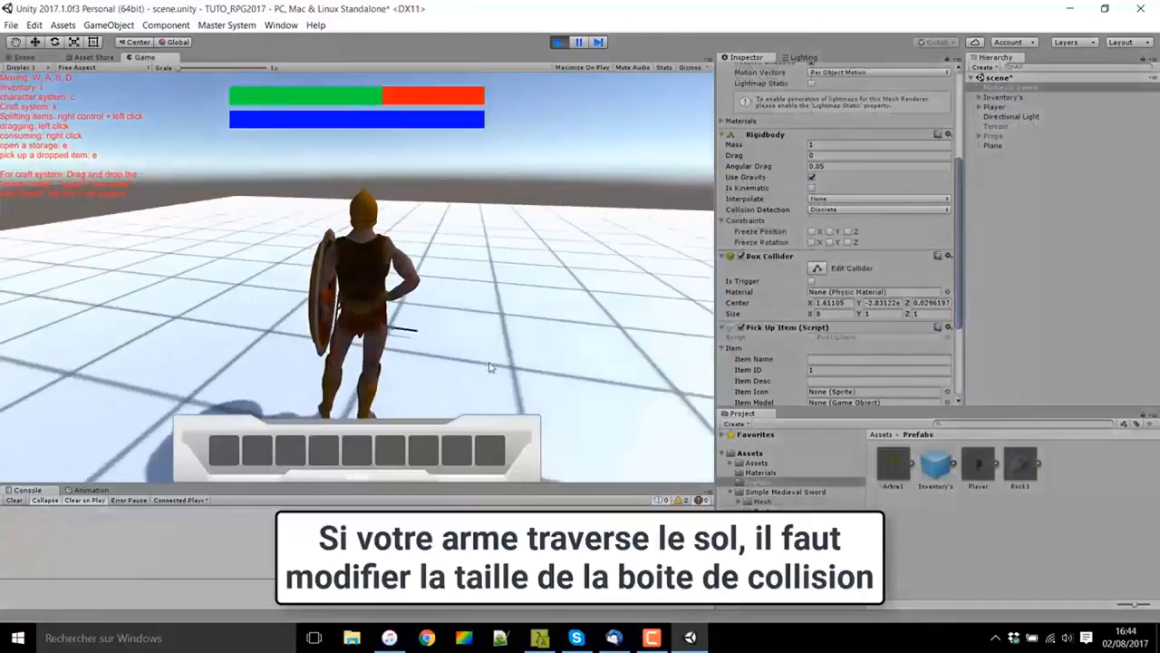
pyautogui.press('w')
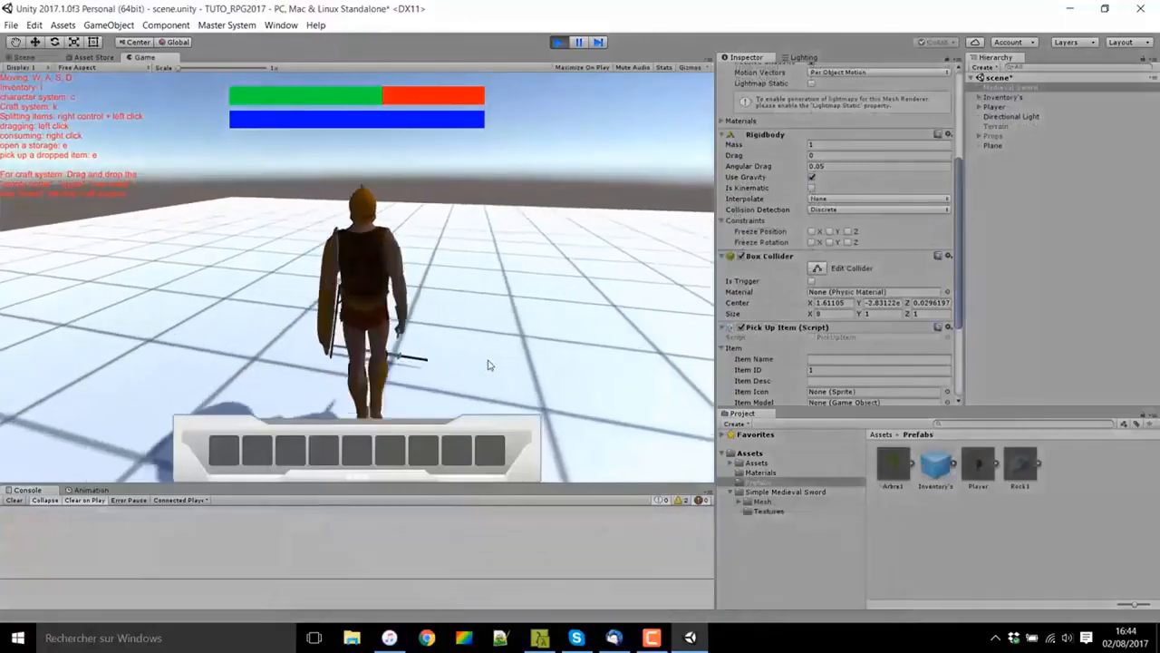
pyautogui.press('e')
pyautogui.press('i')
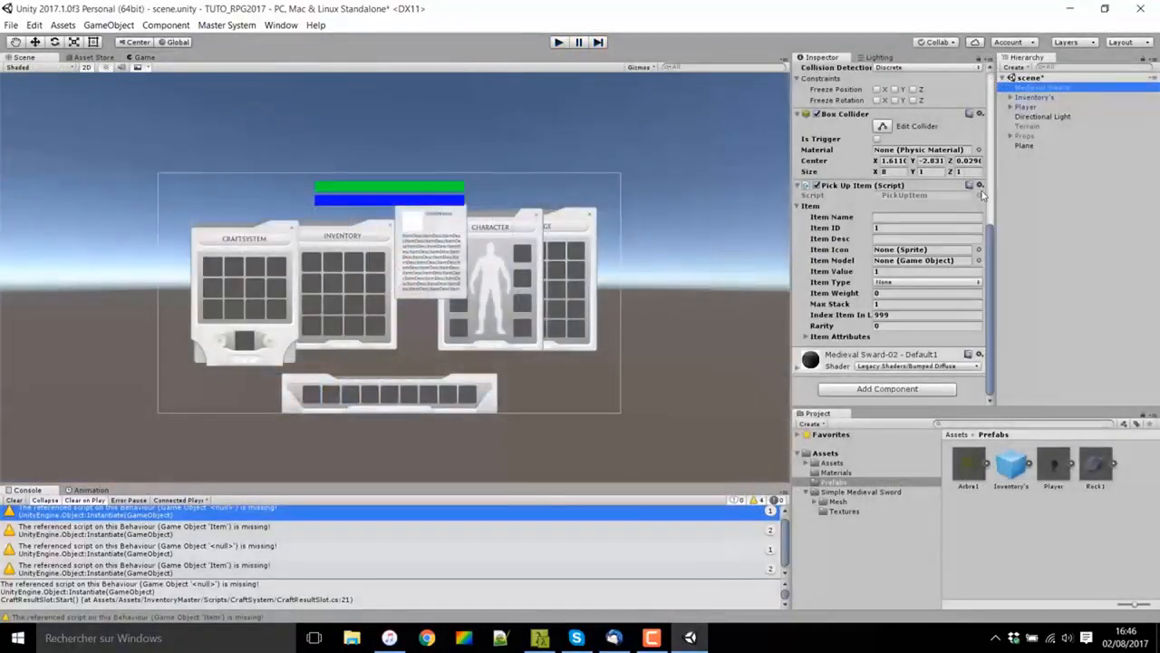
# - Edit the PickUpItem script so the pickup distance check uses <= 2, save it and return to Unity
pyautogui.click(980, 186)
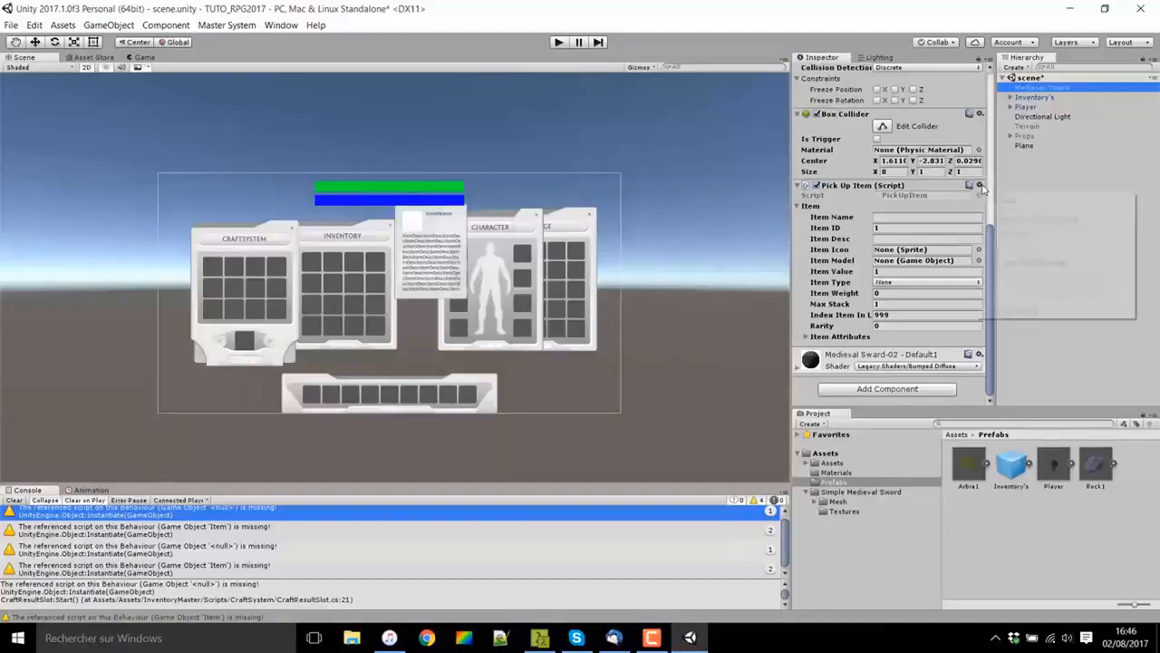
pyautogui.click(1043, 310)
pyautogui.scroll(-4, 580, 335)
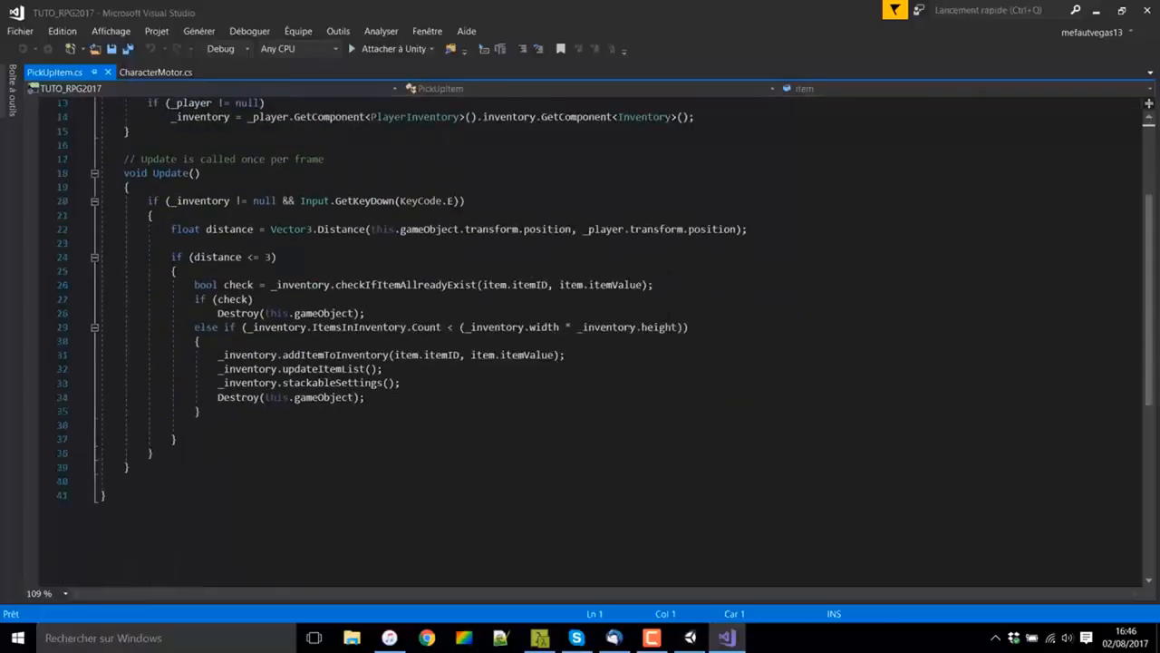
pyautogui.moveTo(181, 271); pyautogui.dragTo(161, 260)
pyautogui.click(179, 271)
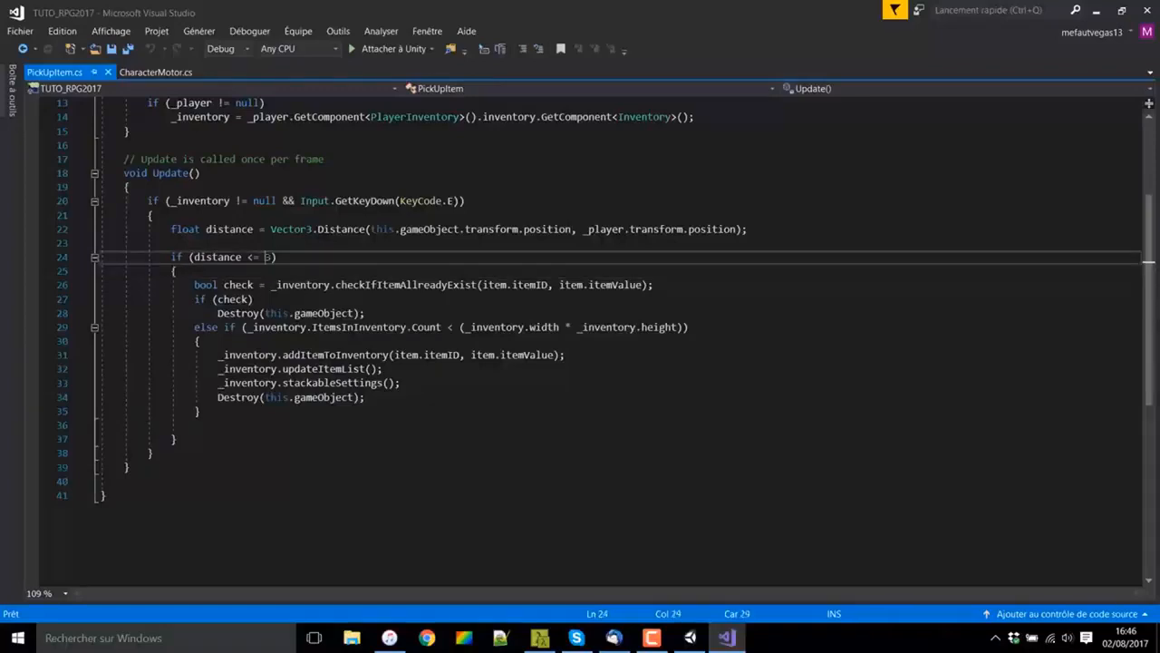
pyautogui.doubleClick(269, 257)
pyautogui.write('2')
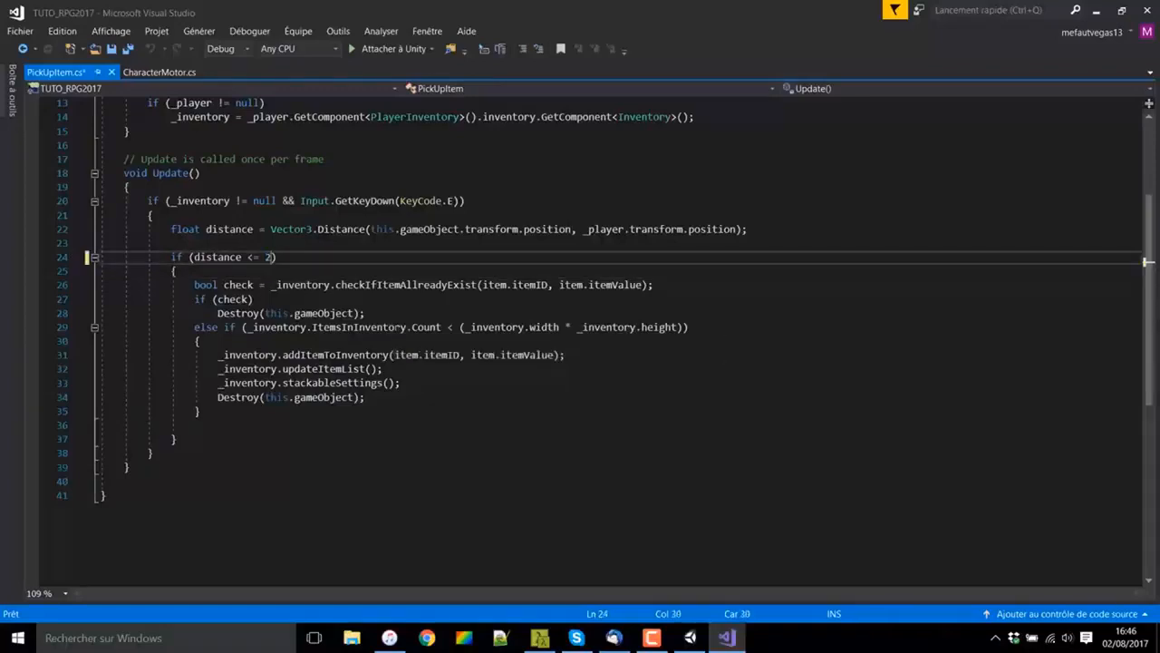
pyautogui.hotkey('ctrl', 's')
pyautogui.hotkey('alt', 'Tab')
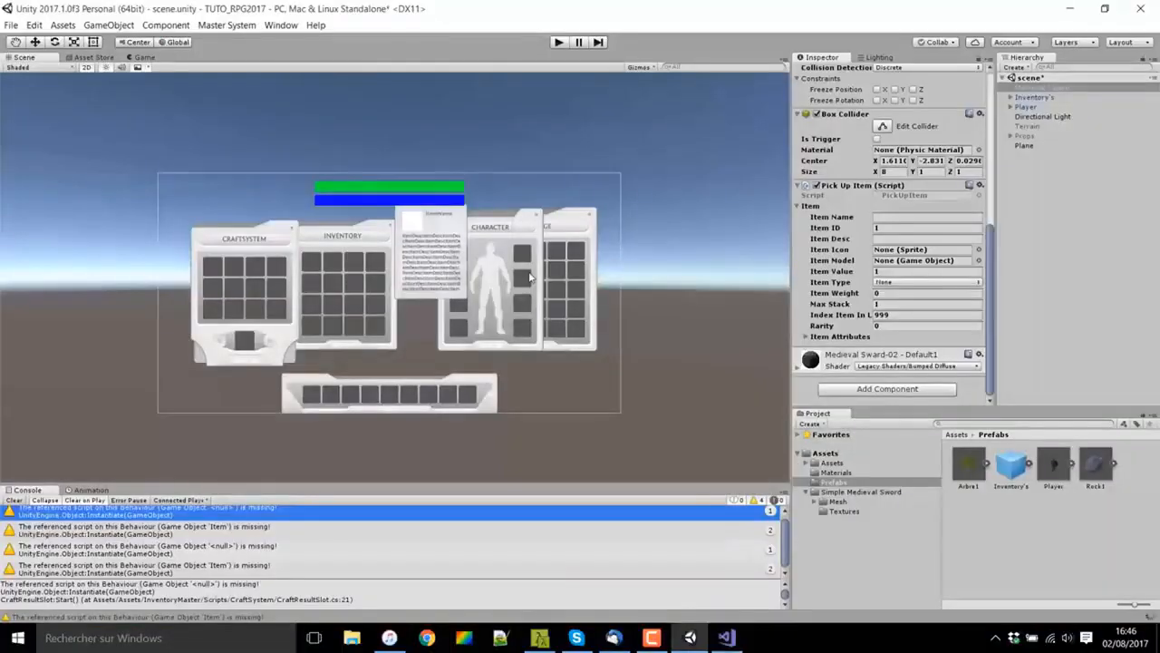
# - Run the game, check the inventory before and after moving the player to the sword, and stop play mode
pyautogui.click(559, 43)
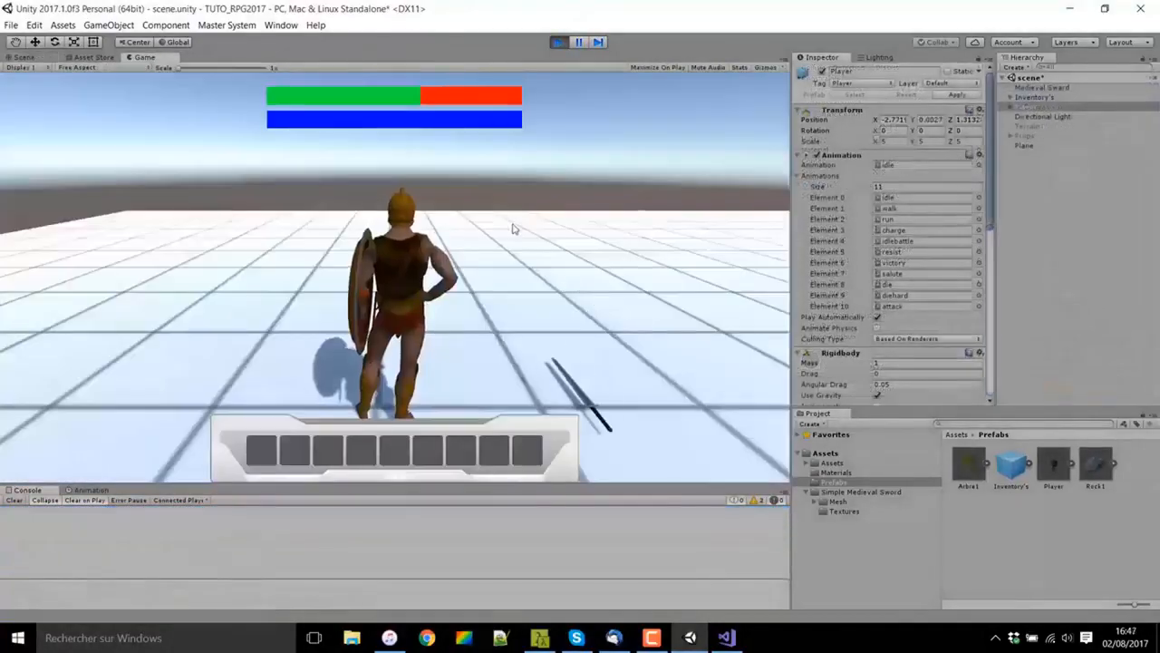
pyautogui.press('i')
pyautogui.press('i')
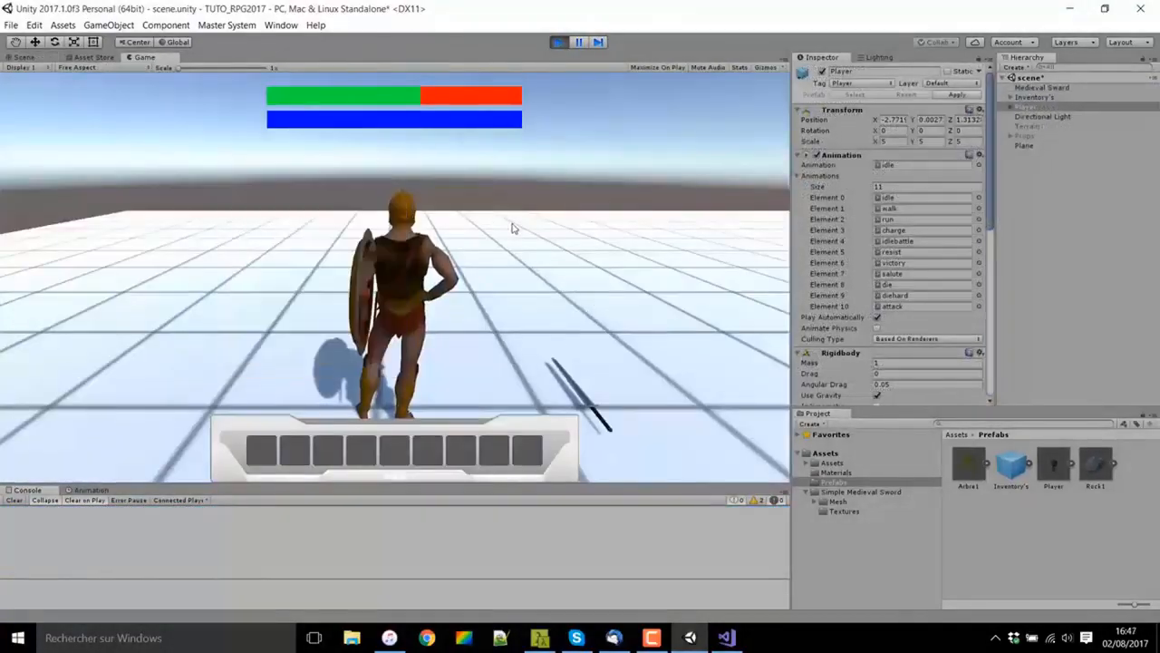
pyautogui.press('d')
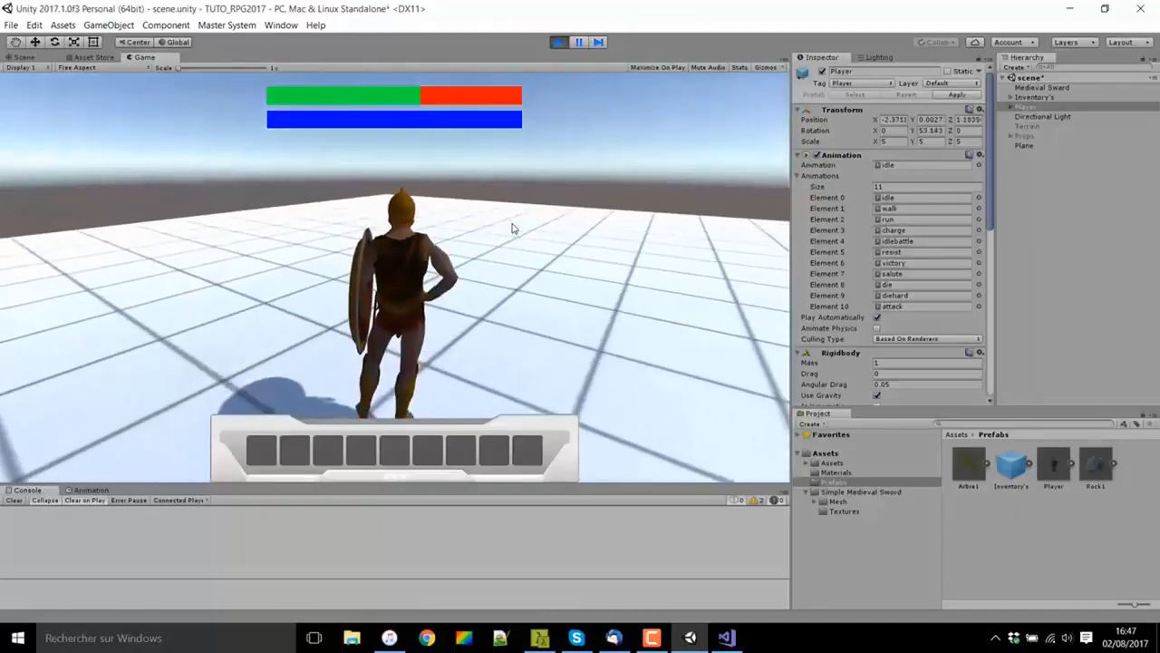
pyautogui.press('i')
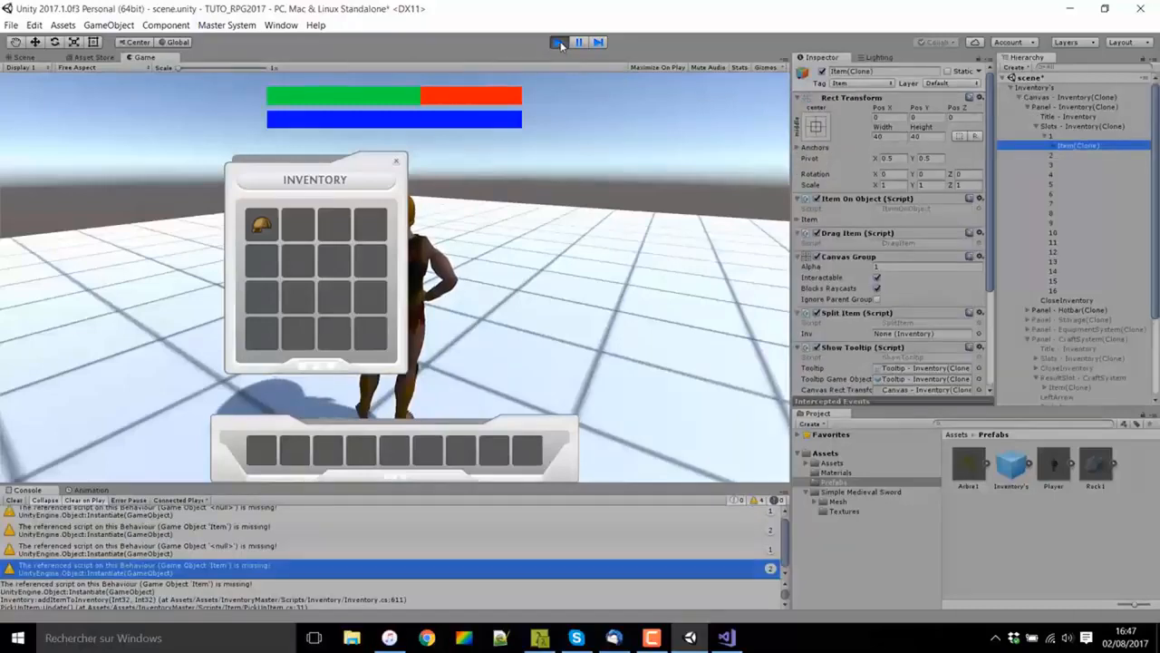
pyautogui.click(560, 42)
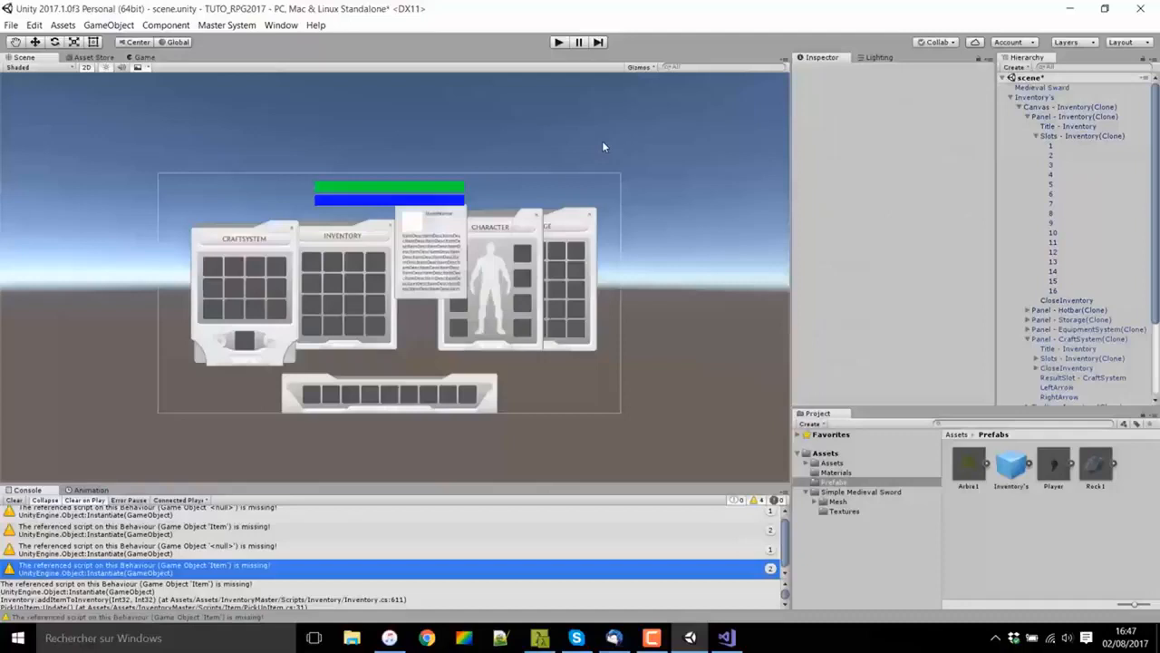
# - Create an Items folder inside Prefabs and save the scene's Medieval Sword as a prefab in it
pyautogui.rightClick(1005, 514)
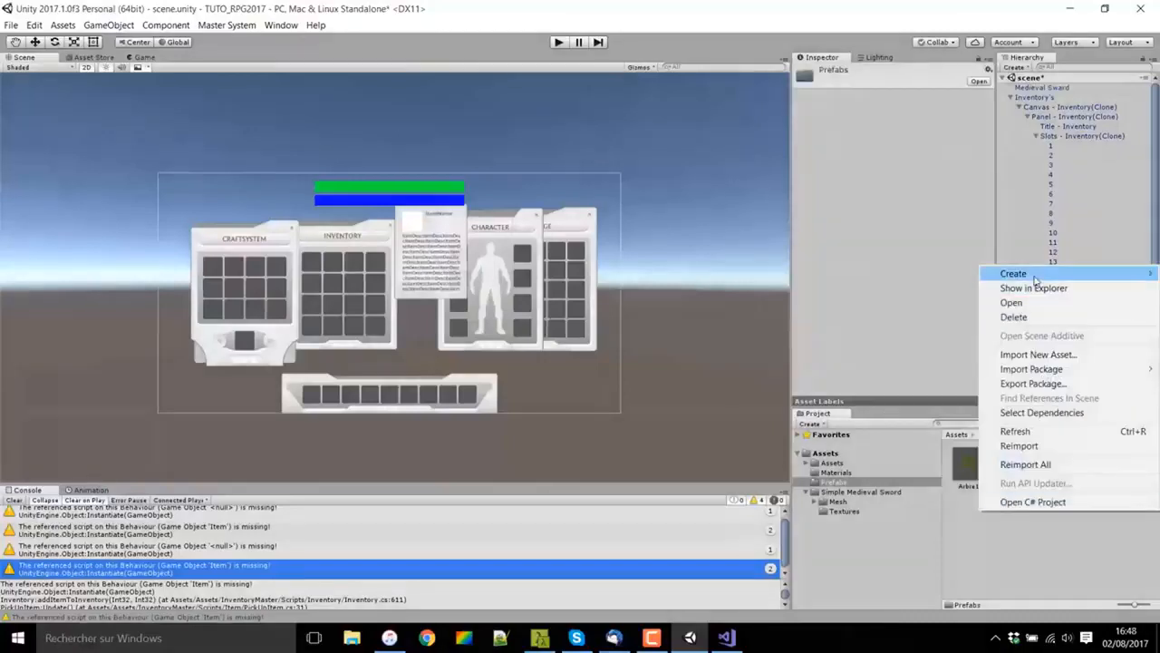
pyautogui.moveTo(1034, 276)
pyautogui.click(884, 243)
pyautogui.write('I')
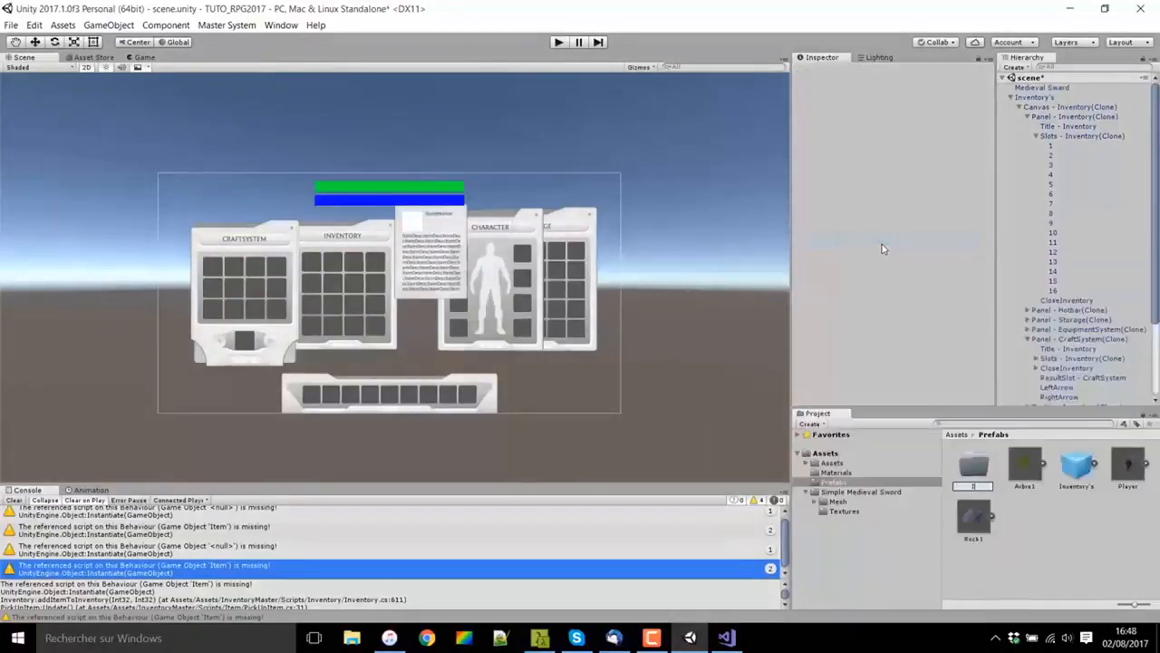
pyautogui.write('tems')
pyautogui.press('Return')
pyautogui.moveTo(1044, 88); pyautogui.dragTo(1002, 505)
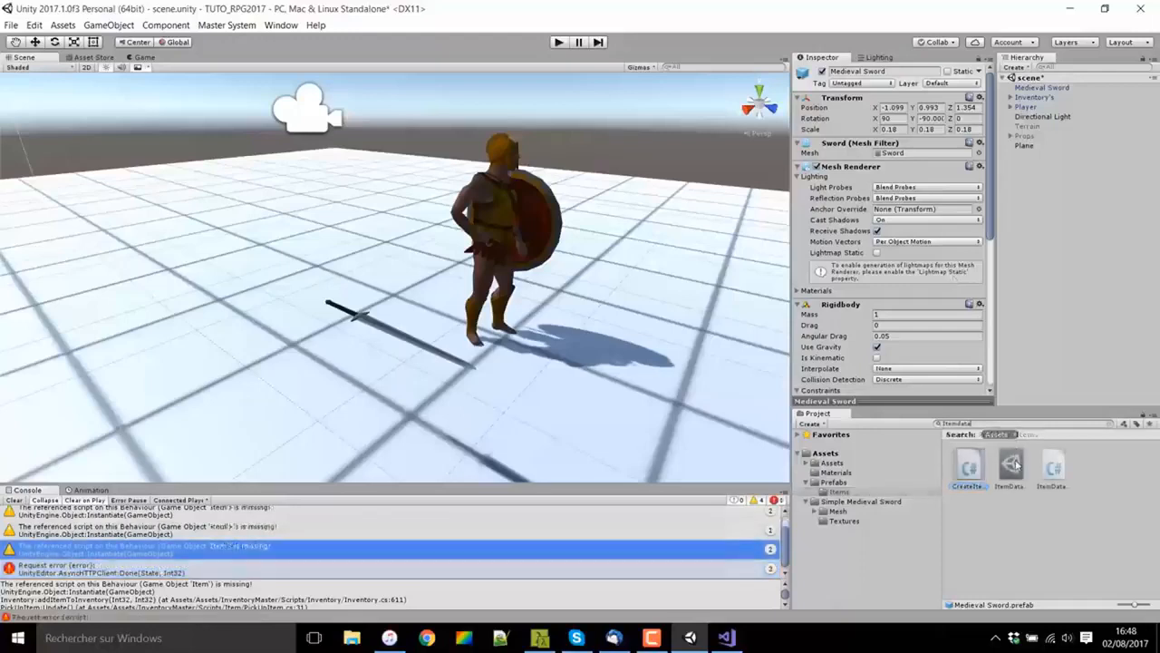
# - In the ItemDatabase asset, rename the Leather Helmet item to "Epée en fer"
pyautogui.click(1011, 465)
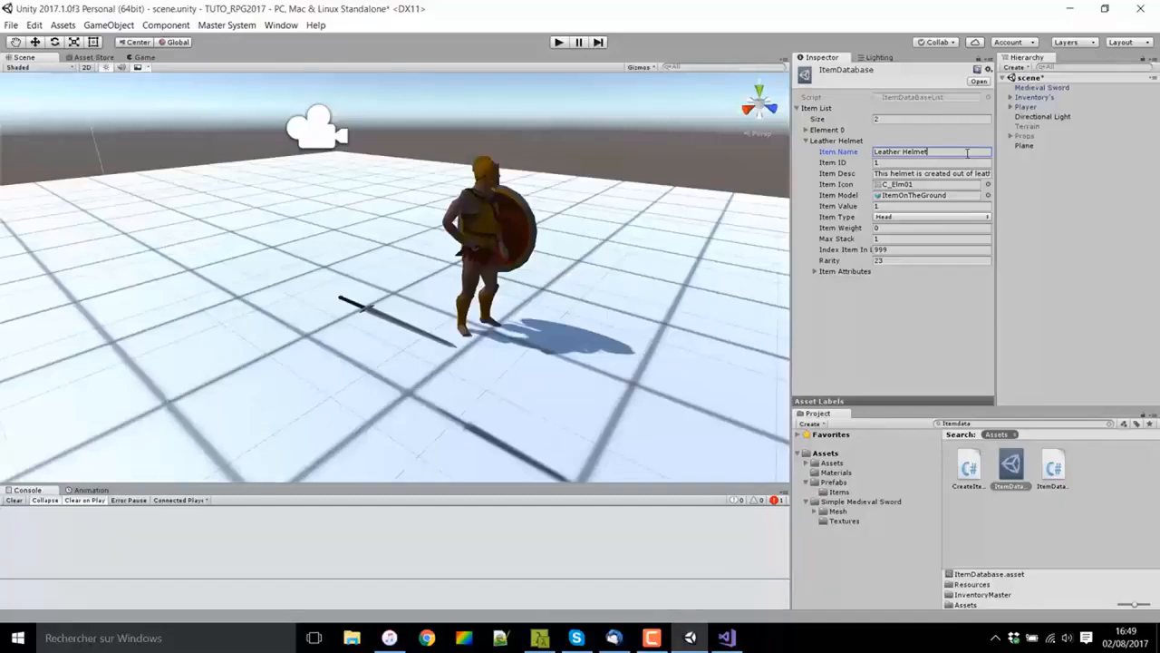
pyautogui.moveTo(967, 153); pyautogui.dragTo(802, 141)
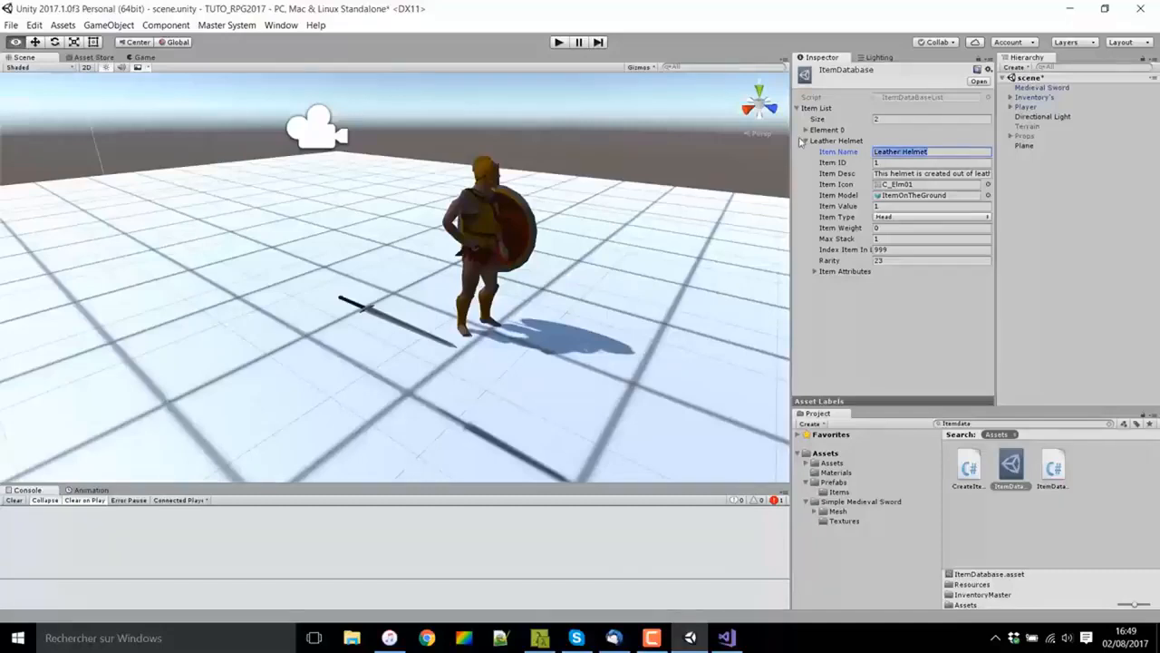
pyautogui.write('Epée en fer')
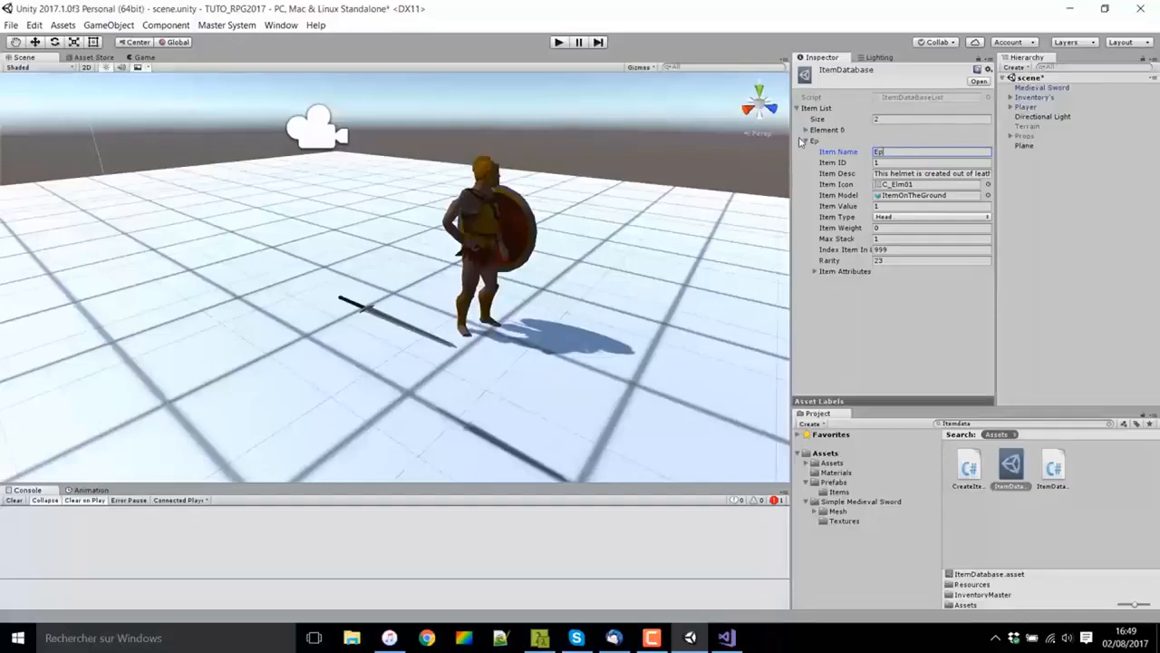
# - Set the item's description to "Une épée permettant de se battre."
pyautogui.click(928, 174)
pyautogui.write('Une épée permettant dese')
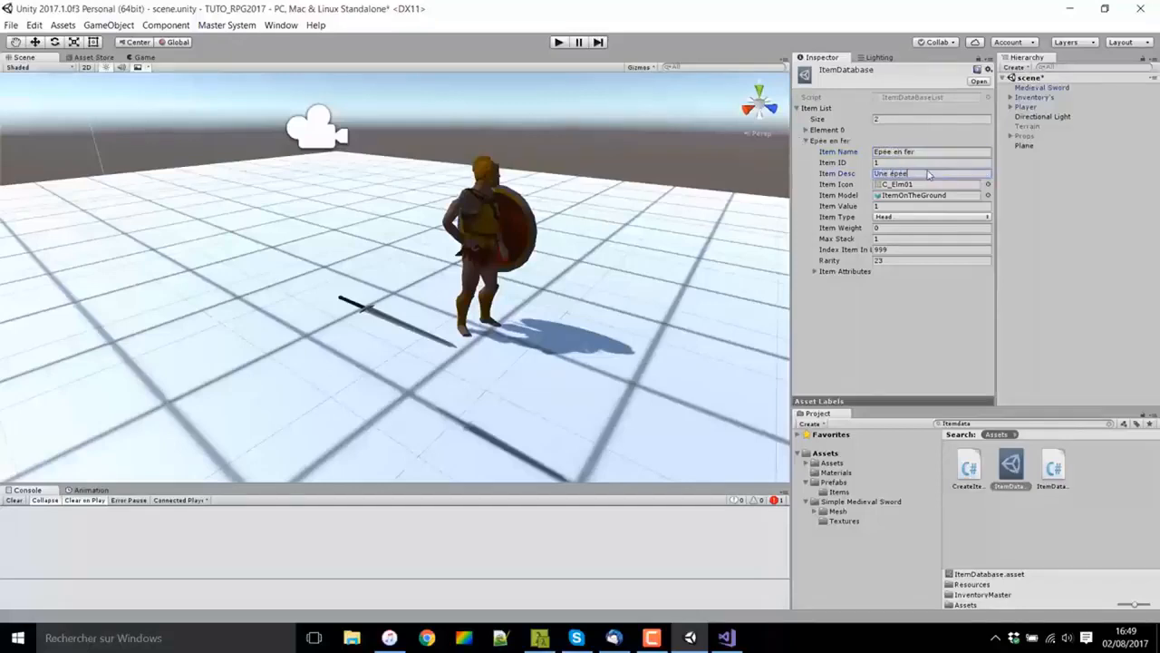
pyautogui.press('BackSpace')
pyautogui.press('BackSpace')
pyautogui.write('se battre.')
# - Search the sprites for "Sword" and assign W_Sword002 as the item's icon
pyautogui.click(957, 185)
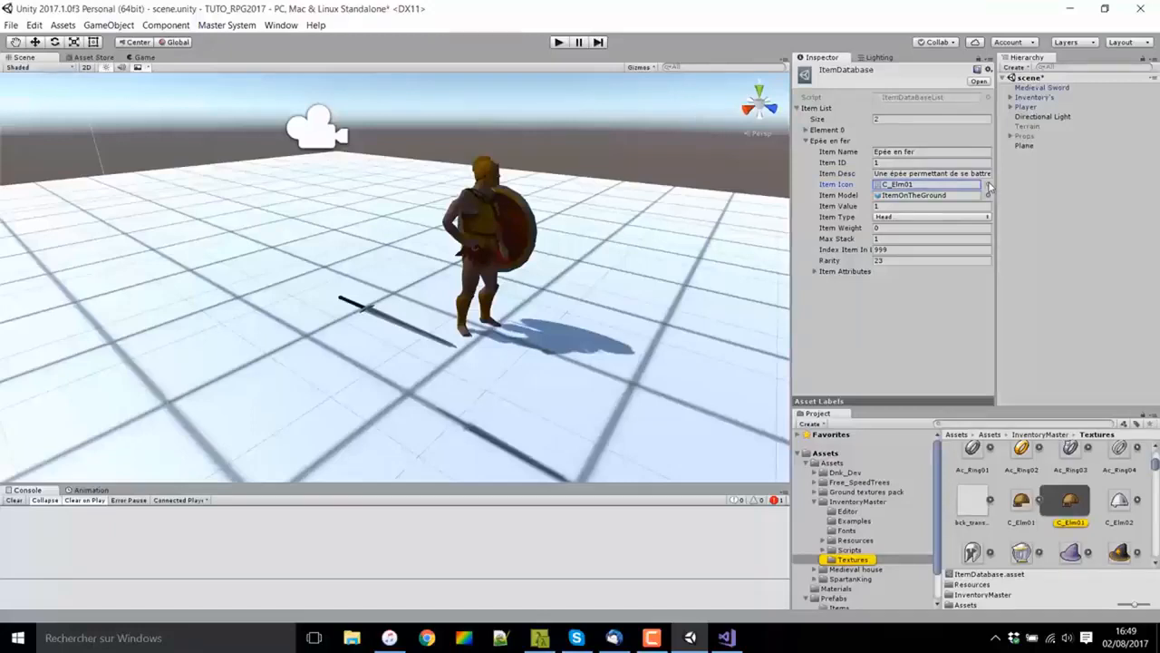
pyautogui.click(990, 185)
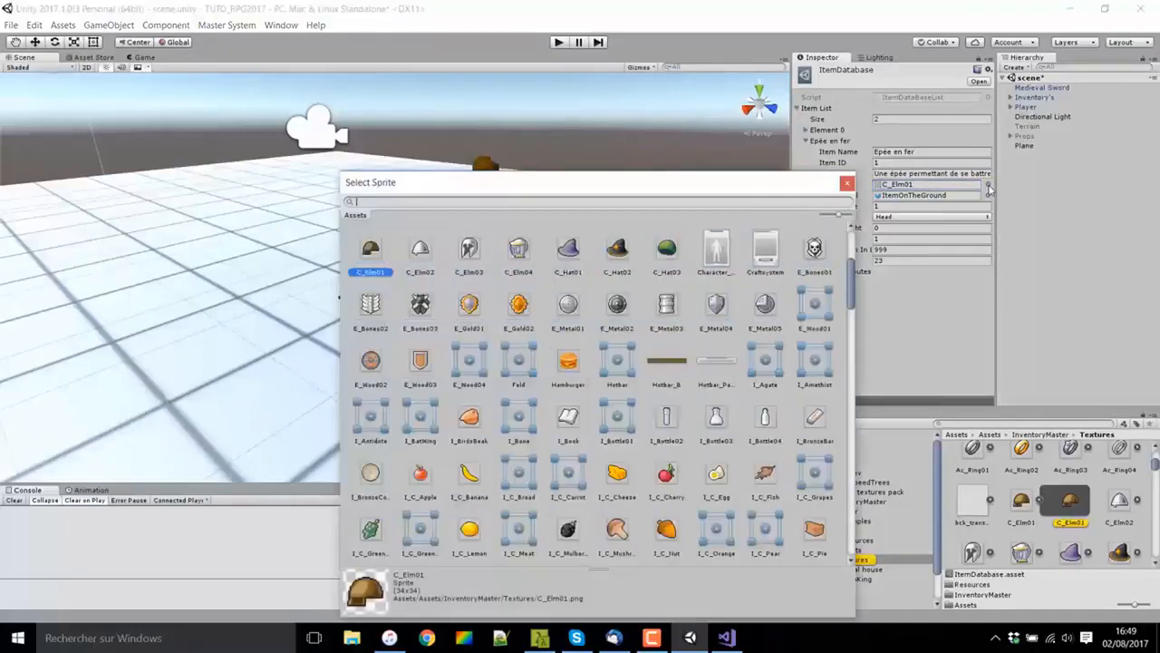
pyautogui.scroll(-10, 739, 339)
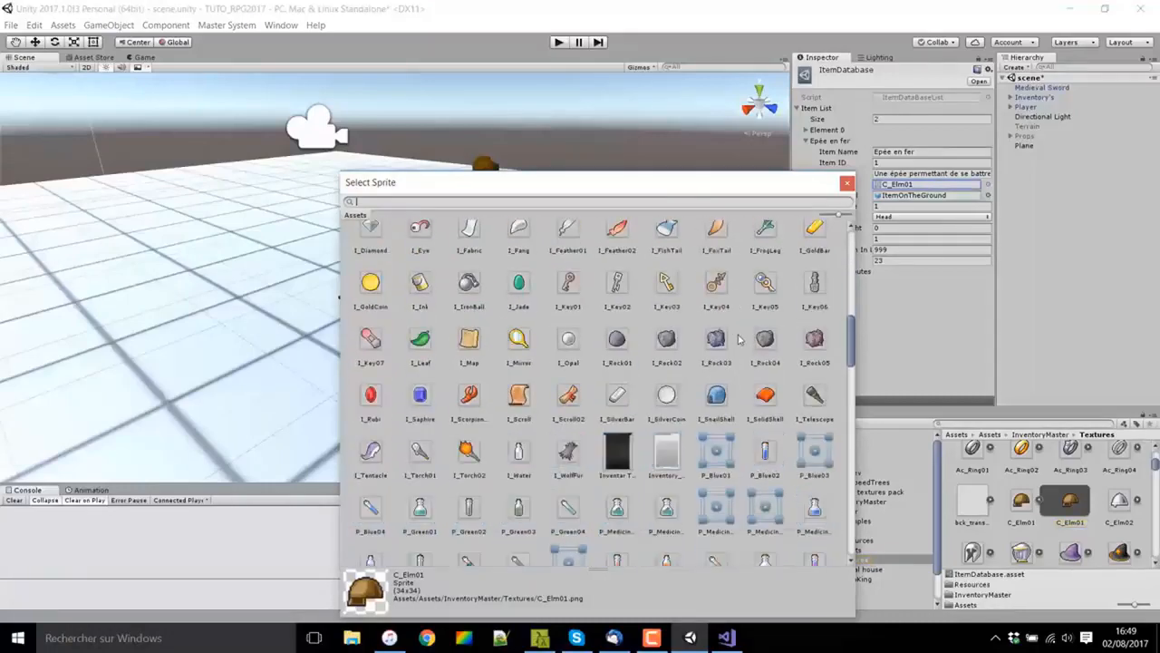
pyautogui.scroll(-10, 740, 339)
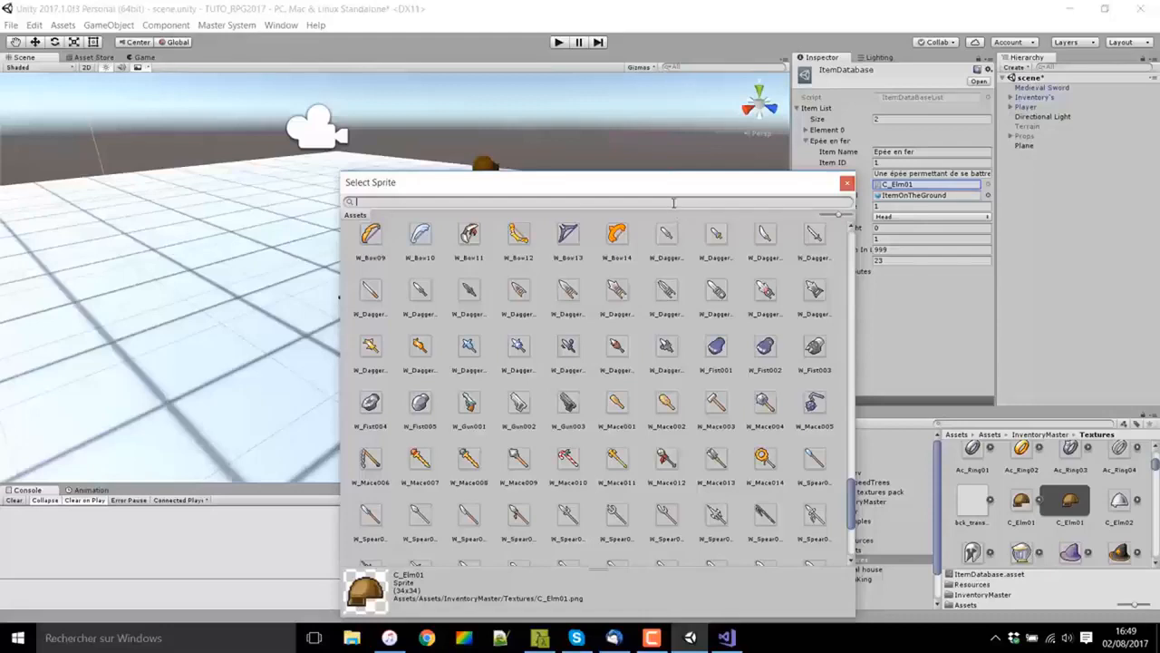
pyautogui.write('Sword')
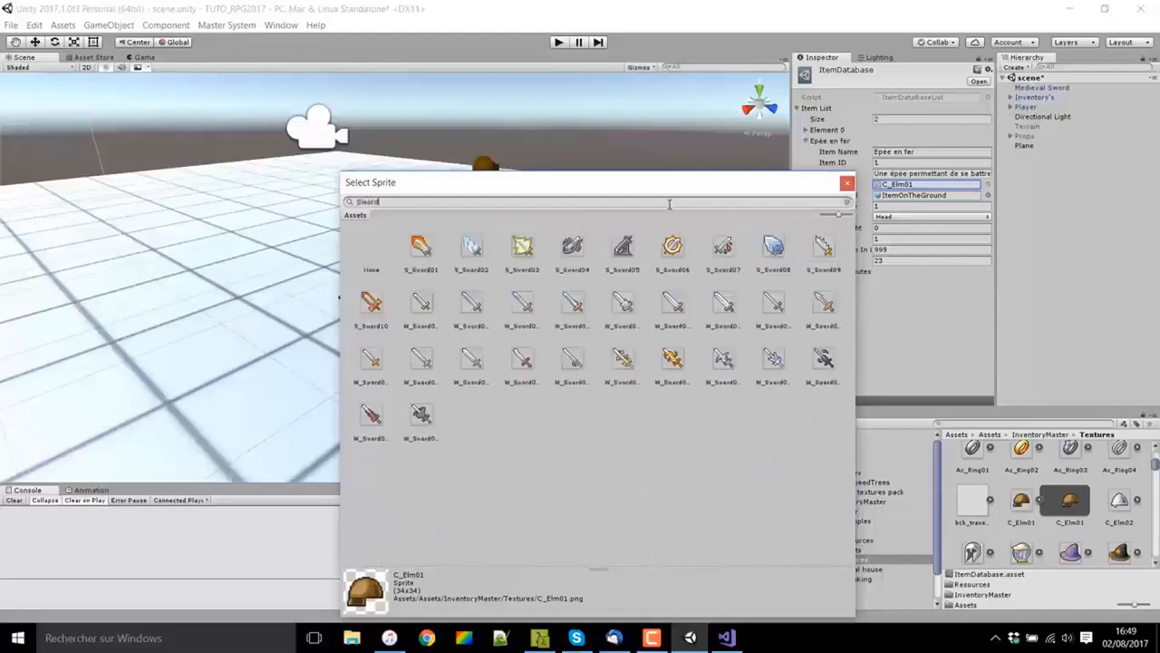
pyautogui.click(472, 305)
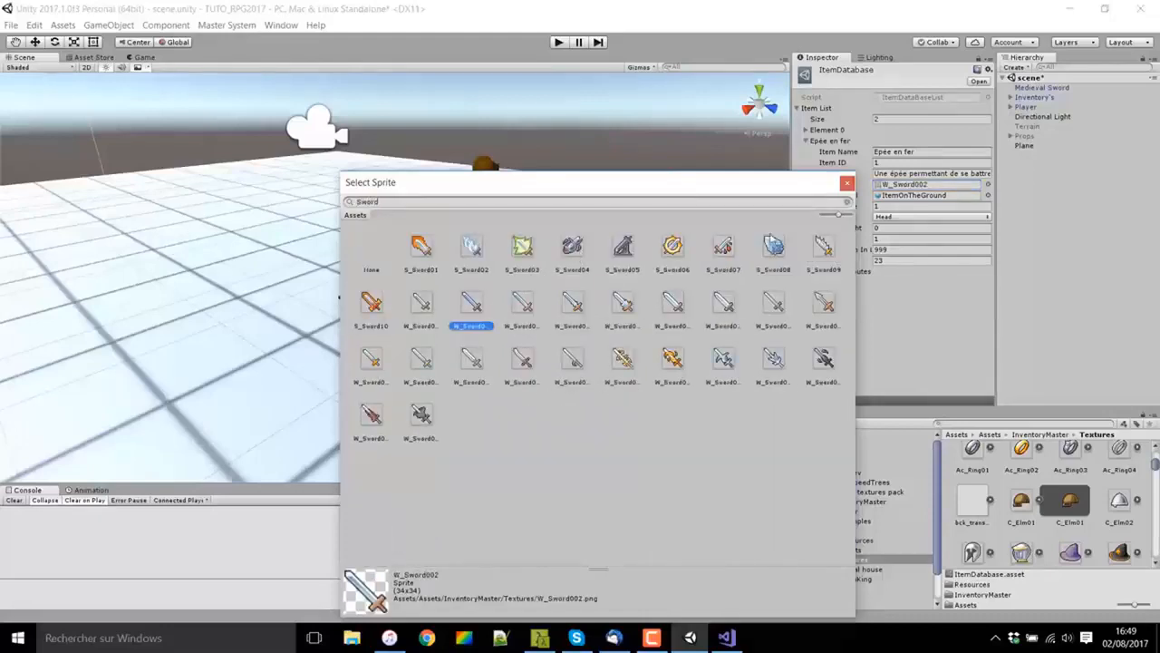
pyautogui.click(847, 183)
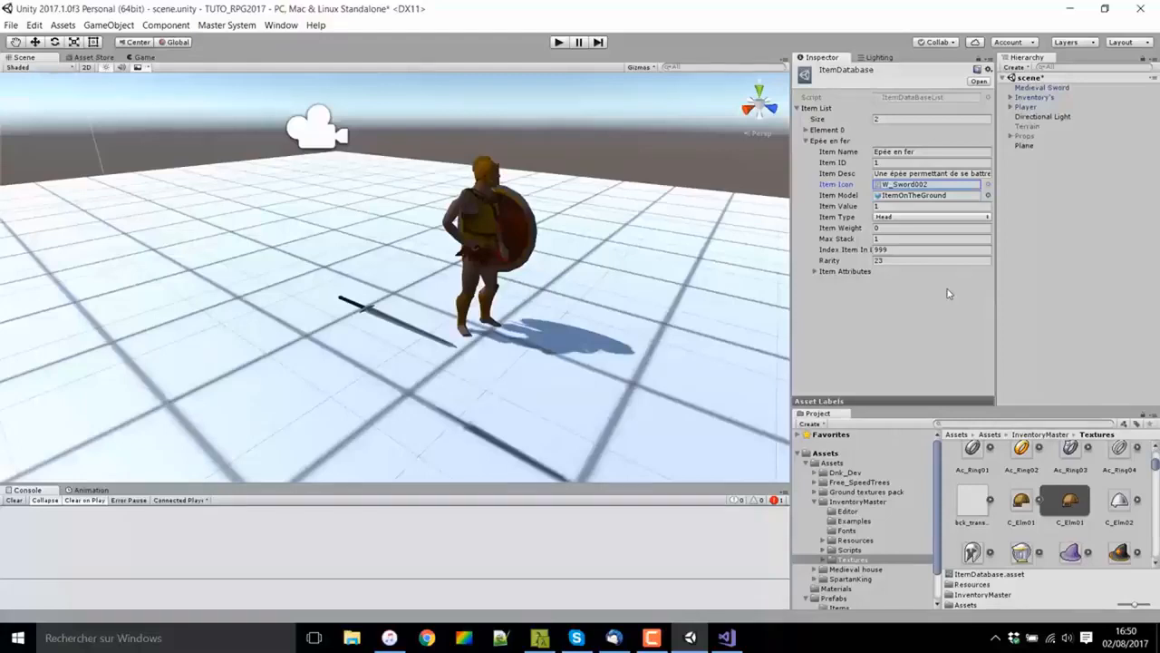
# - Assign the Medieval Sword prefab from the Prefabs/Items folder as the Epée en fer item's model
pyautogui.click(895, 199)
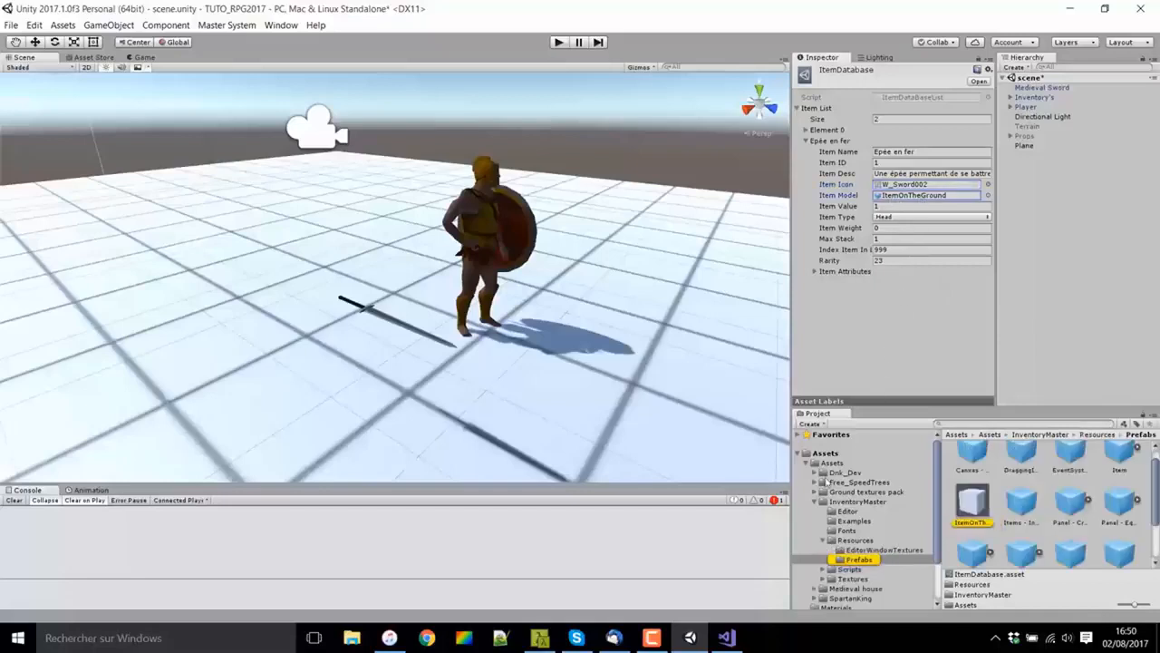
pyautogui.click(813, 463)
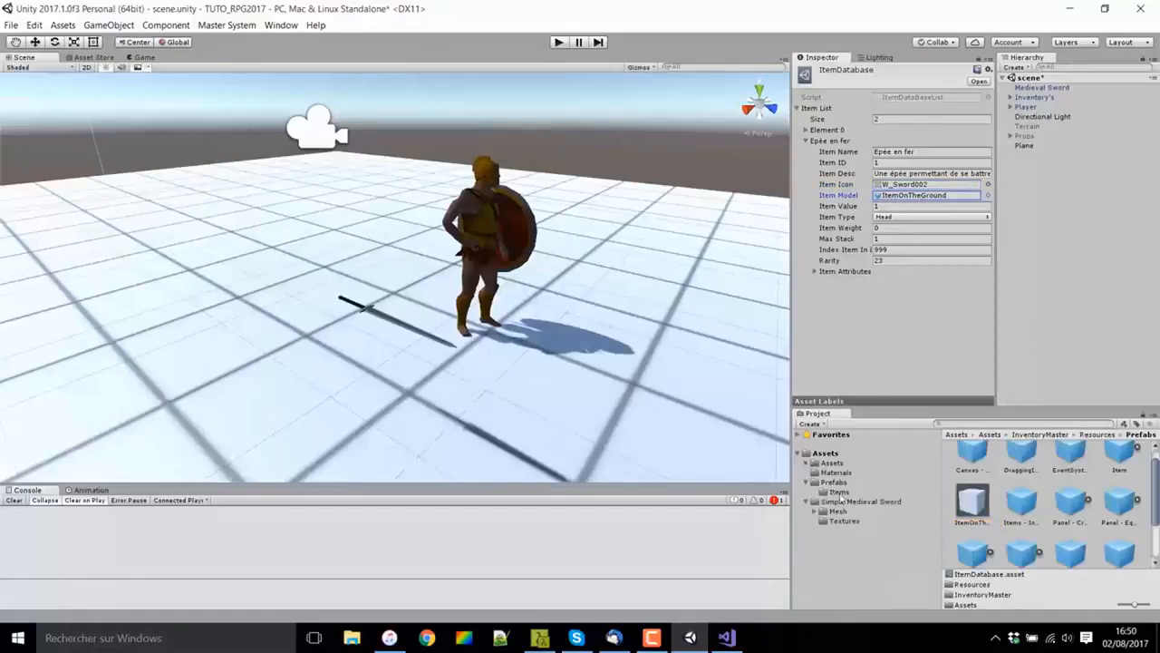
pyautogui.click(840, 492)
pyautogui.moveTo(970, 464); pyautogui.dragTo(917, 196)
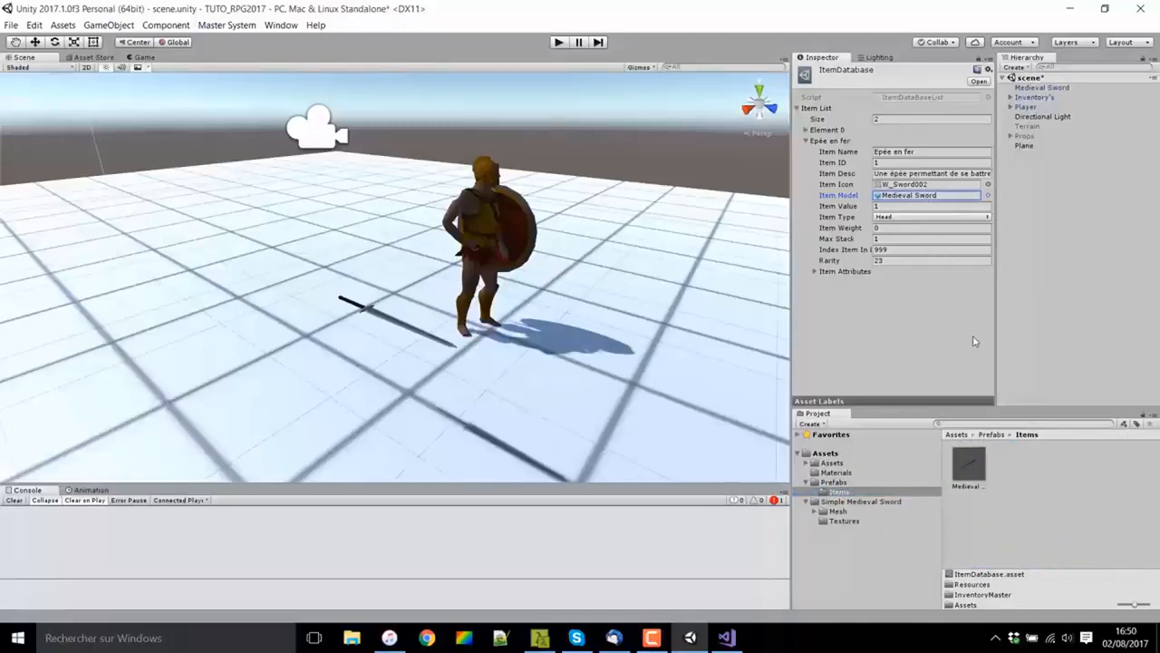
# - Set the Epée en fer item's value to 10 and its item type to Weapon
pyautogui.click(943, 208)
pyautogui.write('10')
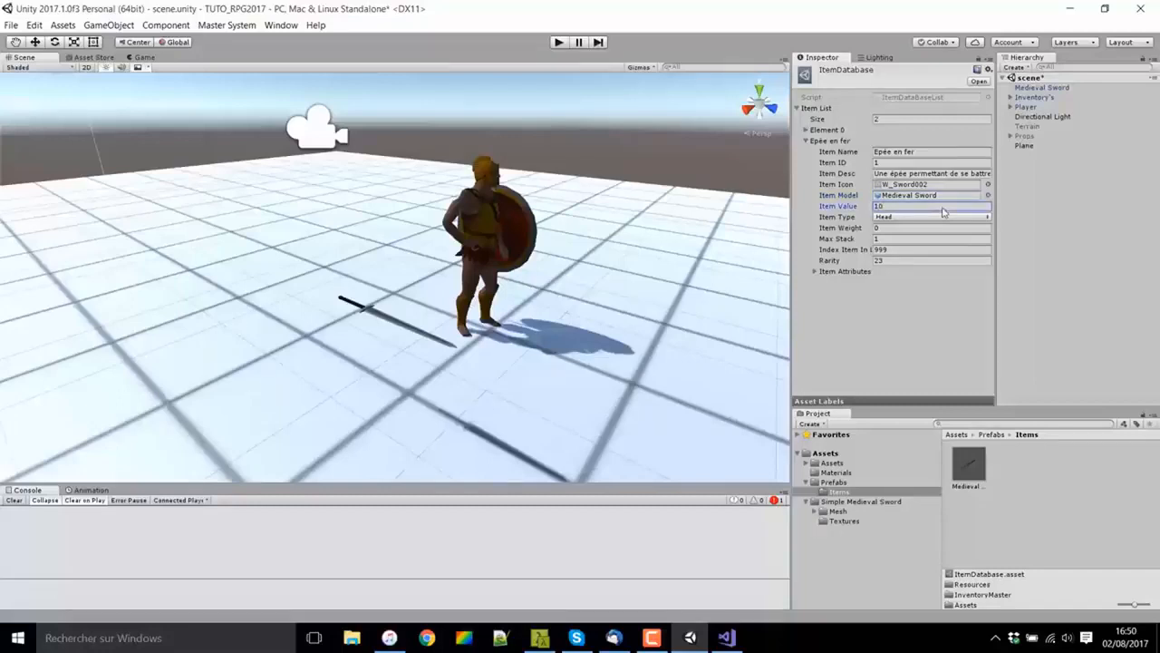
pyautogui.click(941, 218)
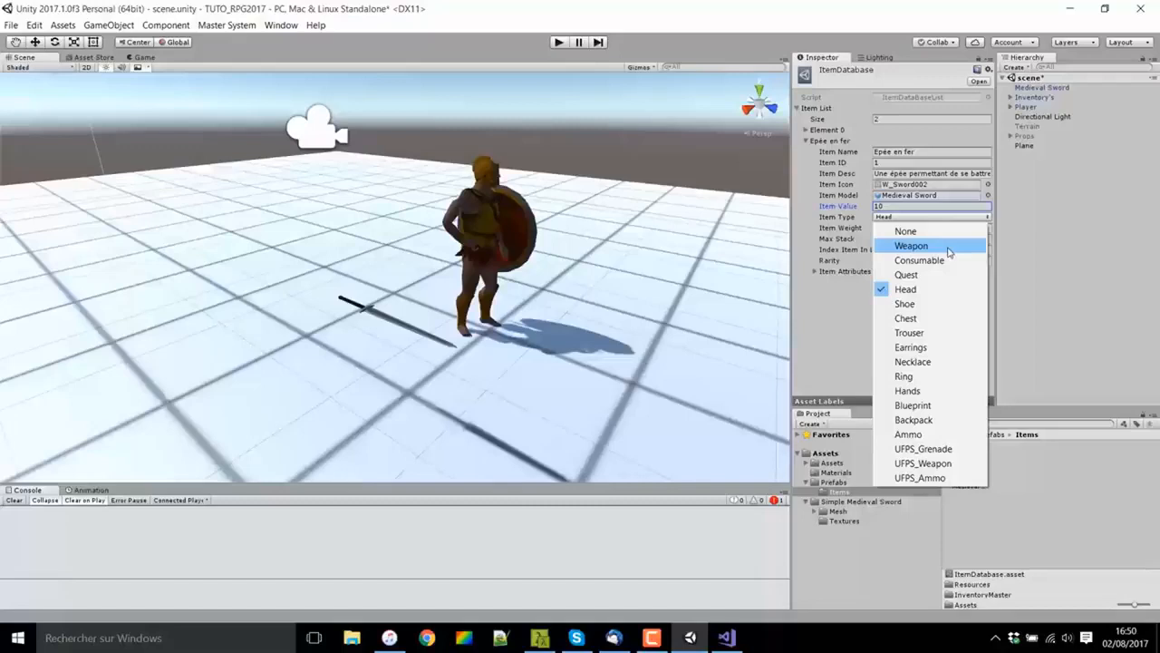
pyautogui.click(949, 246)
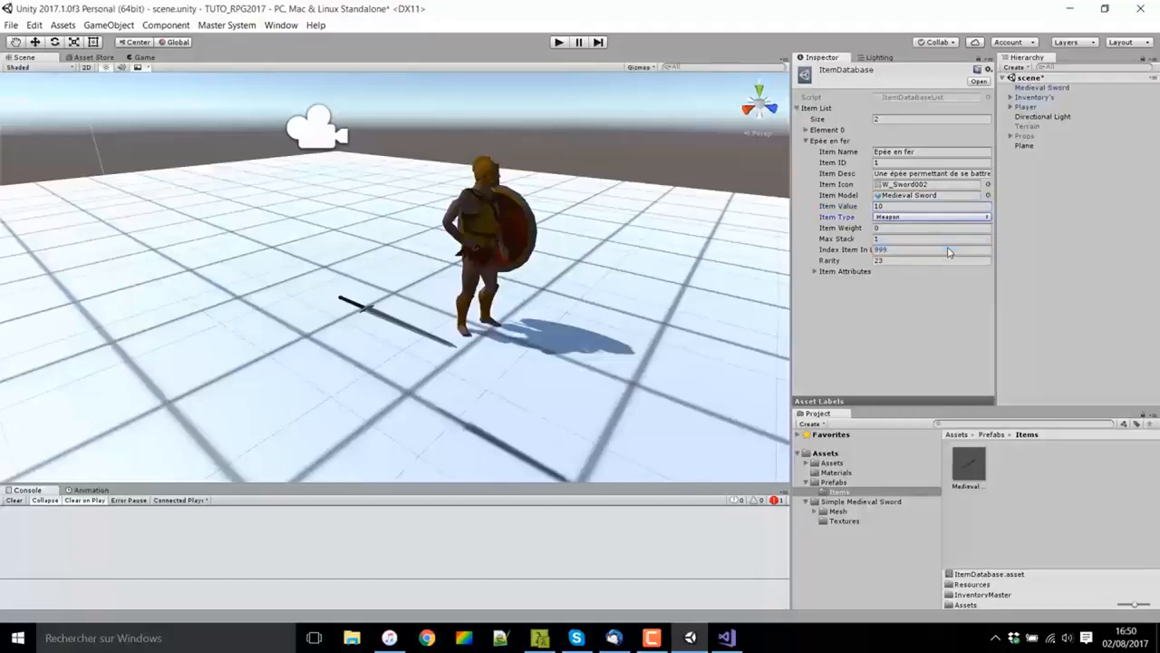
# - Set the Epée en fer item's weight to 5 and its rarity to 10
pyautogui.click(938, 228)
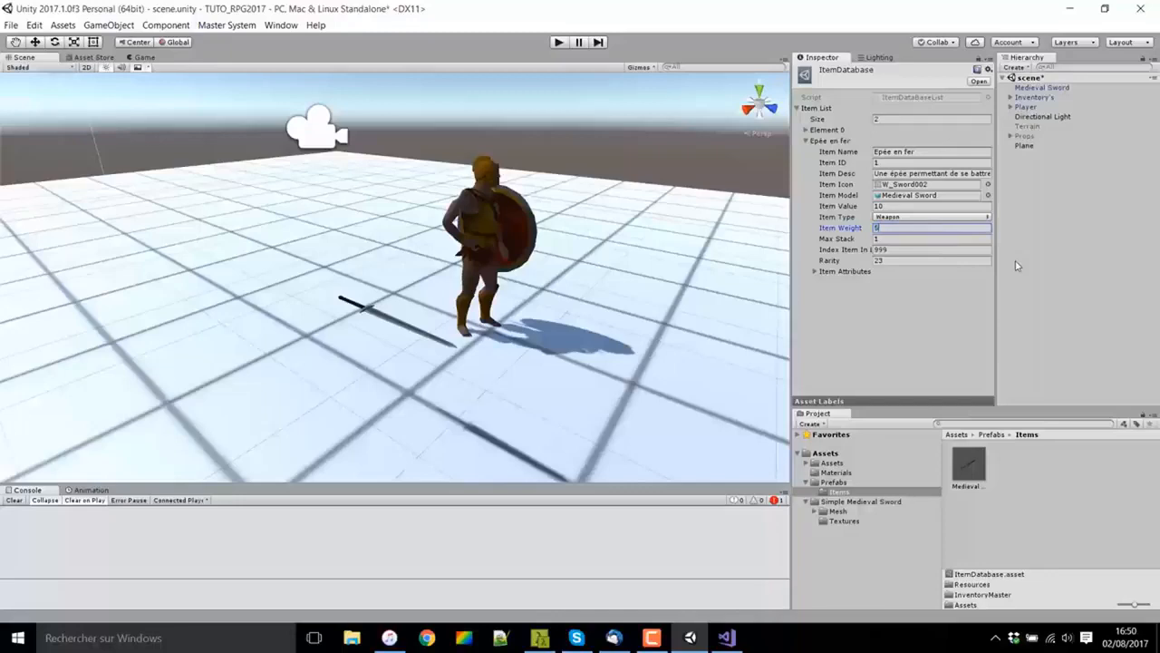
pyautogui.click(899, 237)
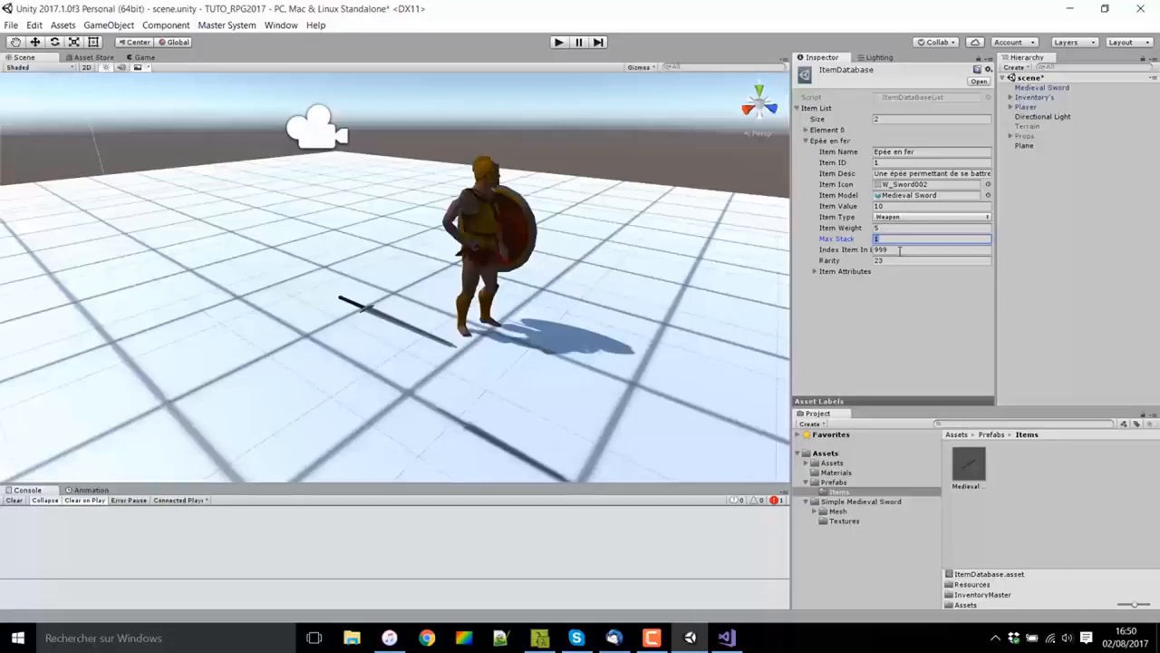
pyautogui.click(900, 250)
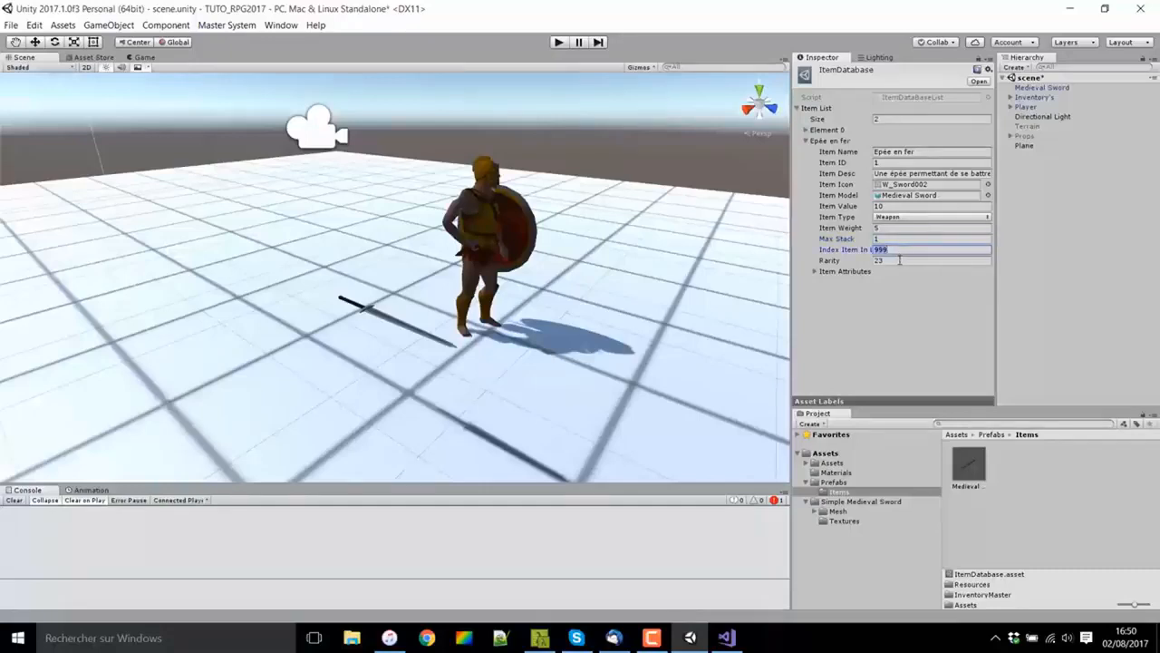
pyautogui.click(900, 260)
pyautogui.write('10')
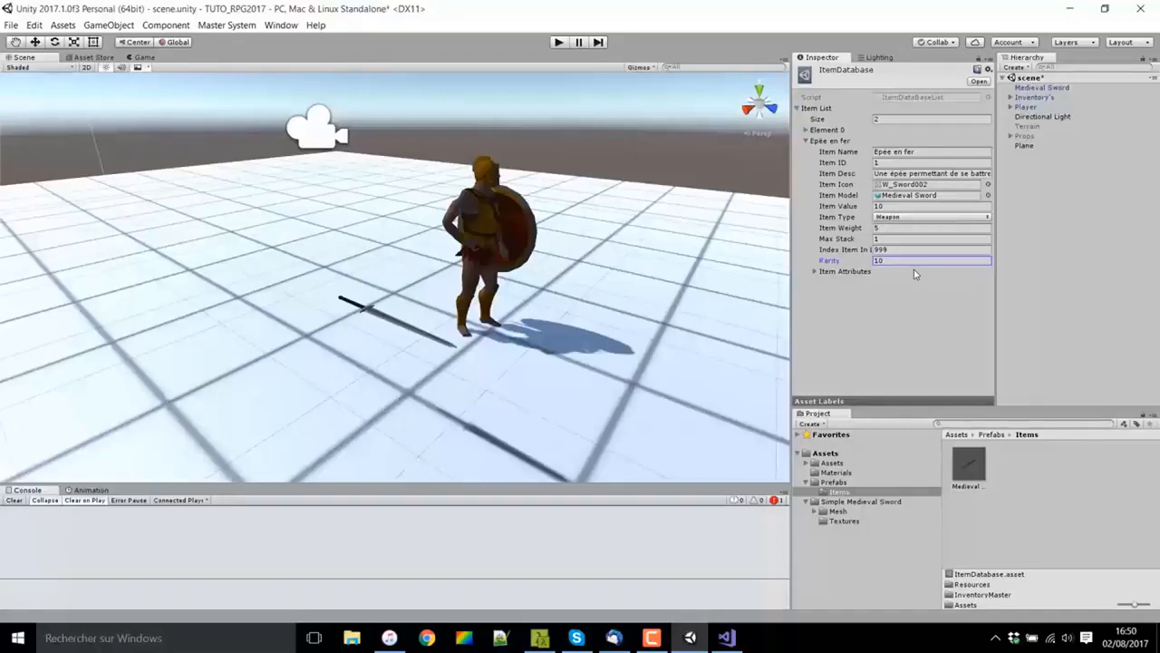
# - Reduce the item's attribute list to a size of 1 and name the remaining attribute "Damage"
pyautogui.click(816, 273)
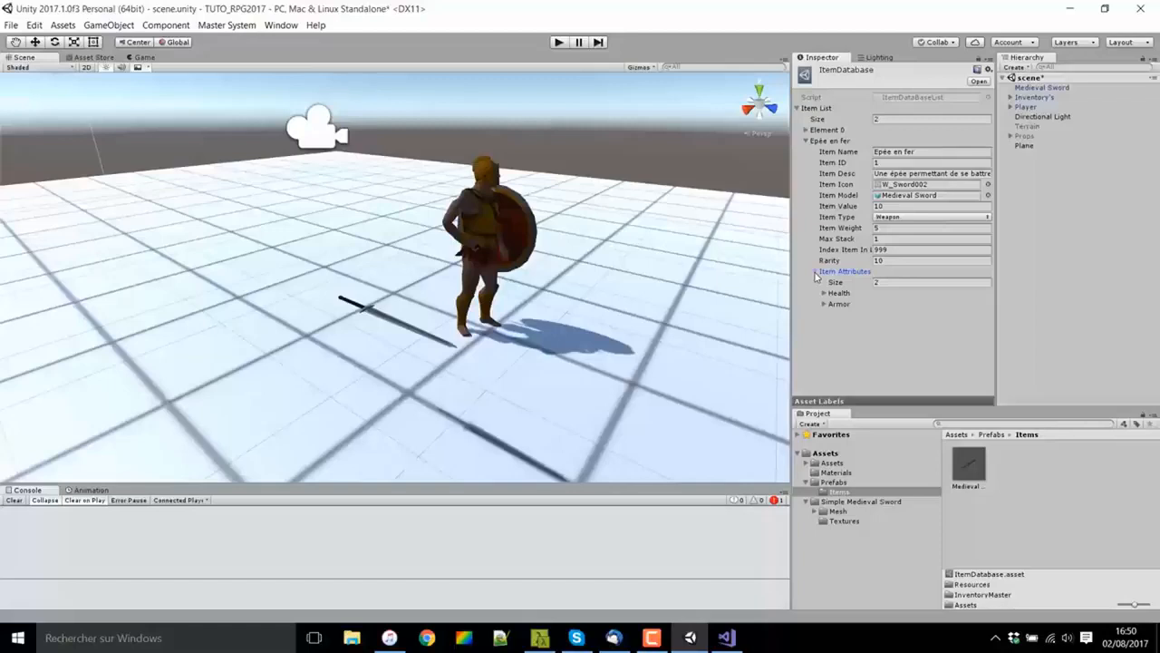
pyautogui.click(886, 284)
pyautogui.write('1')
pyautogui.press('Return')
pyautogui.click(825, 292)
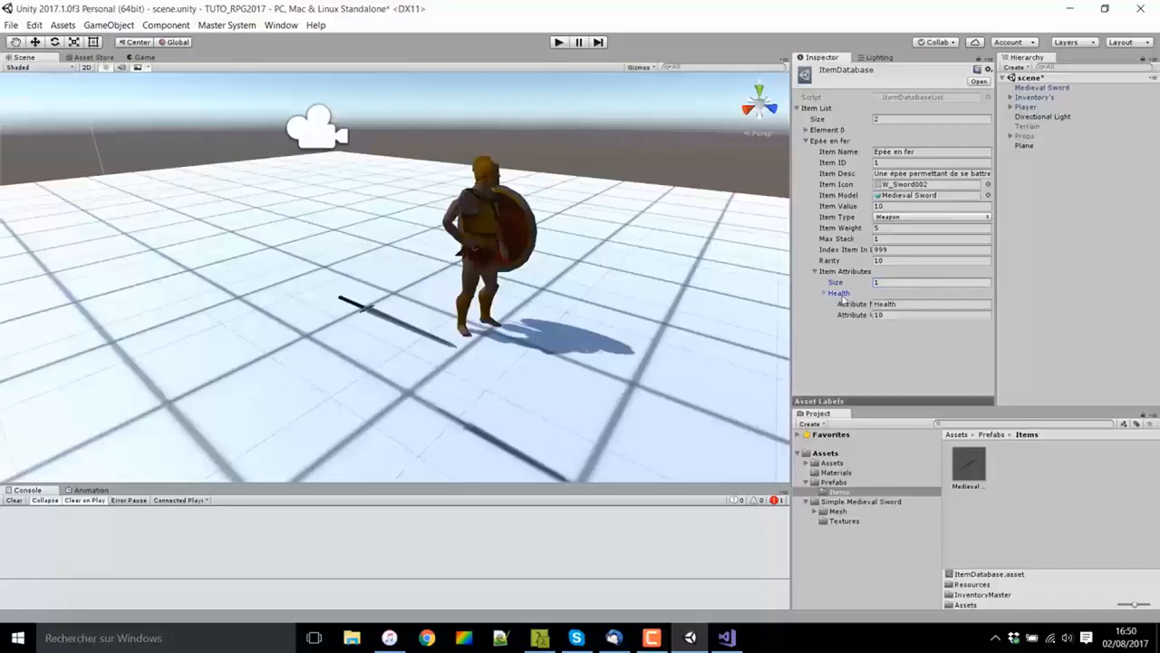
pyautogui.click(886, 304)
pyautogui.write('Damage')
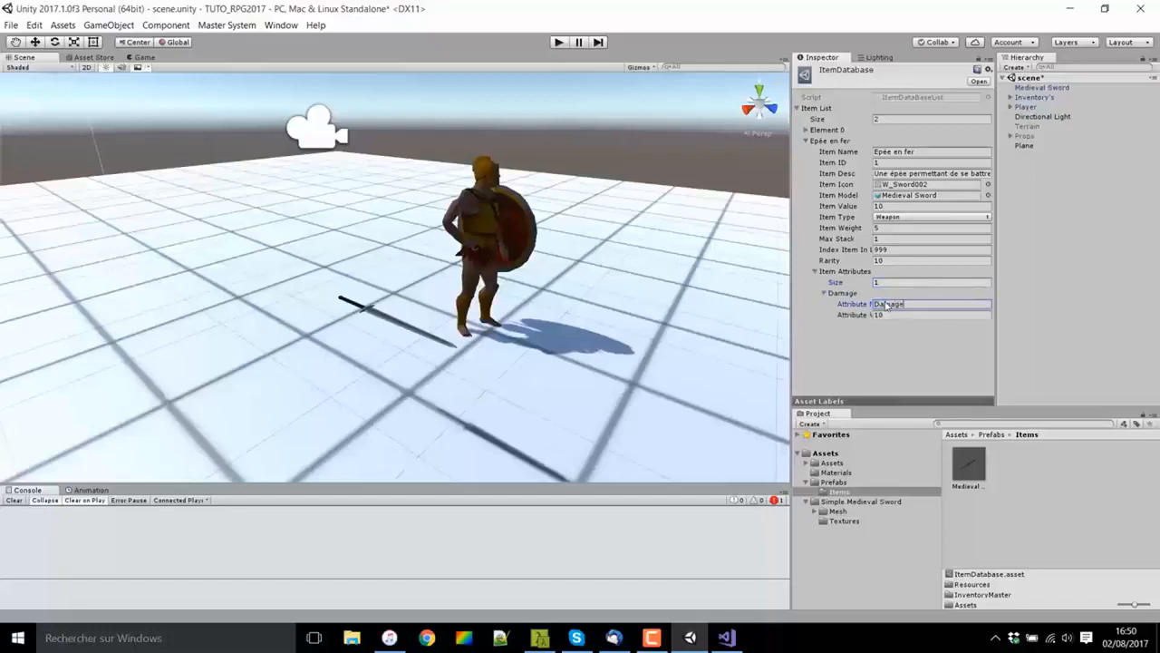
pyautogui.click(931, 315)
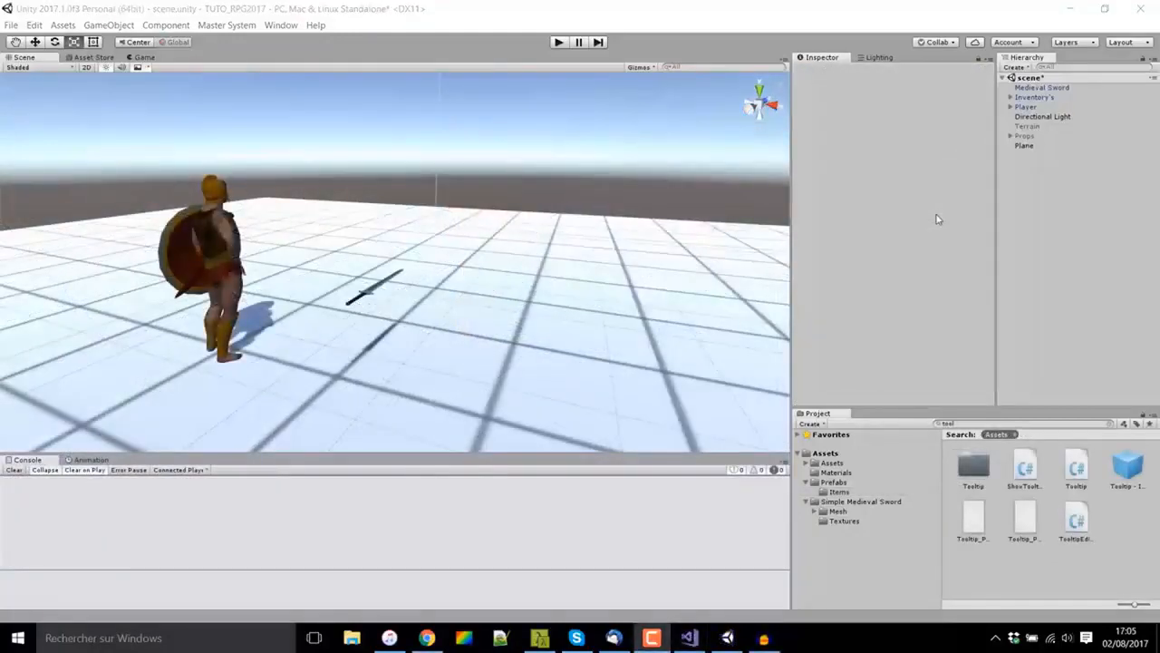
# - Add a UI Event System to the scene and check the sword's inventory tooltip in play mode
pyautogui.click(97, 26)
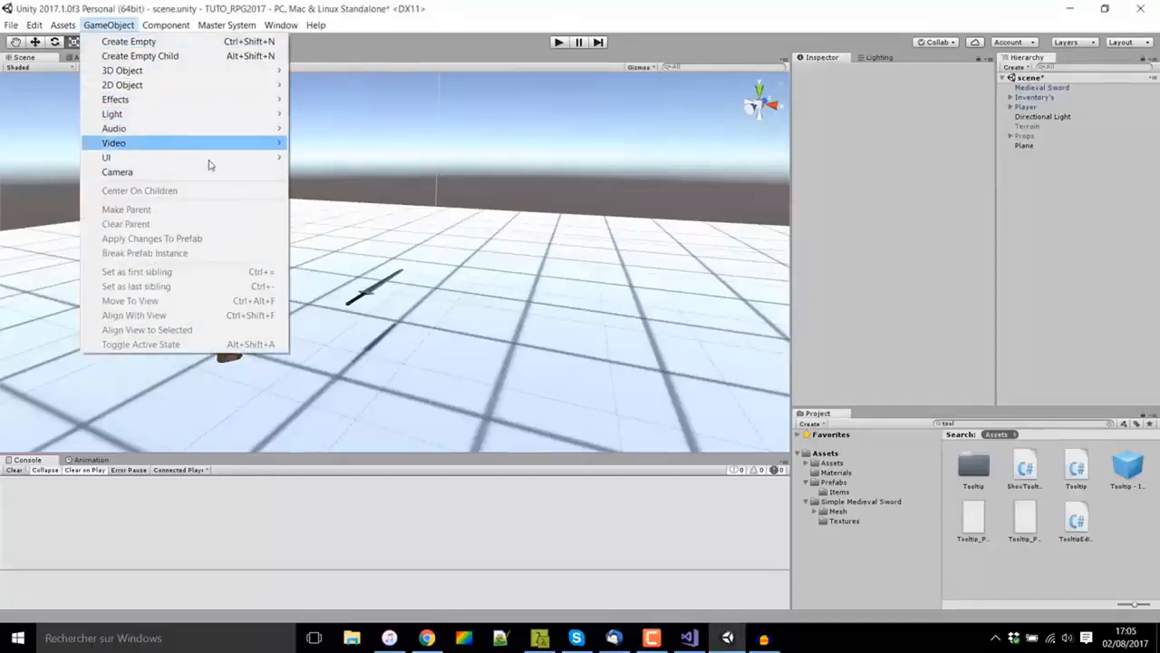
pyautogui.moveTo(263, 156)
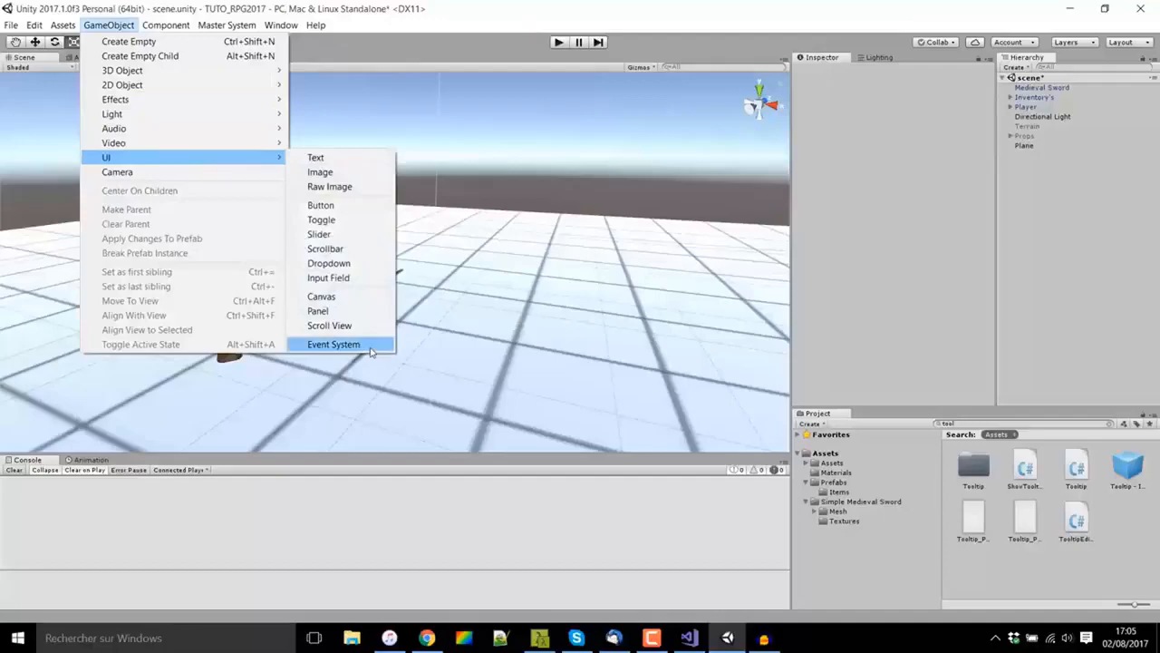
pyautogui.click(334, 344)
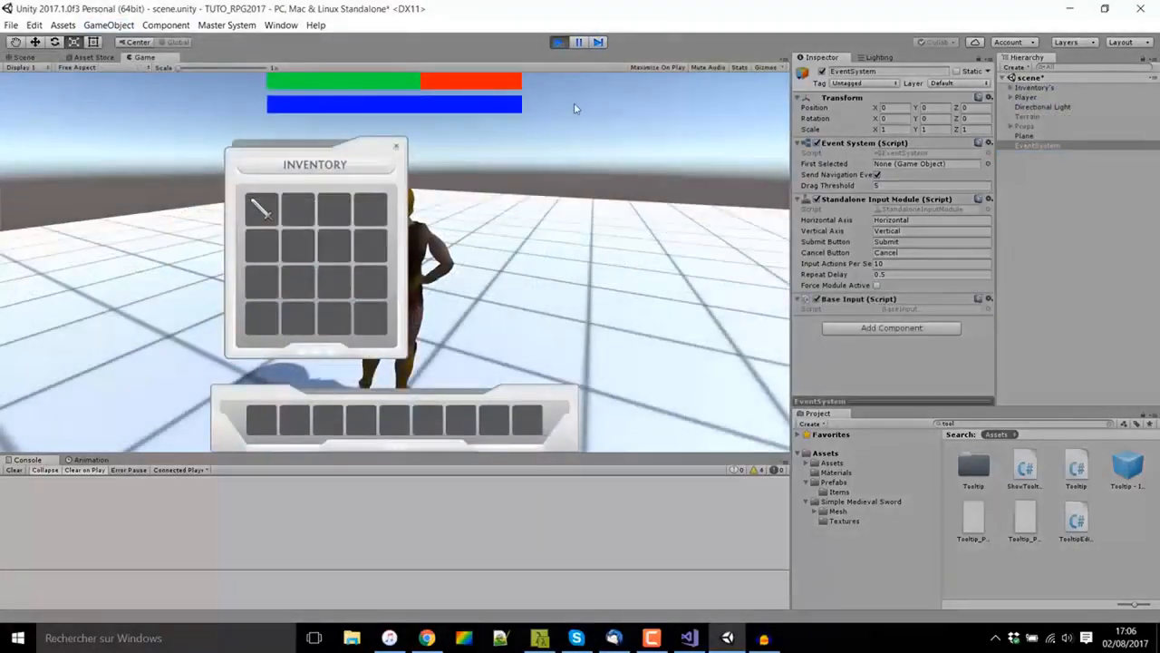
pyautogui.moveTo(261, 208)
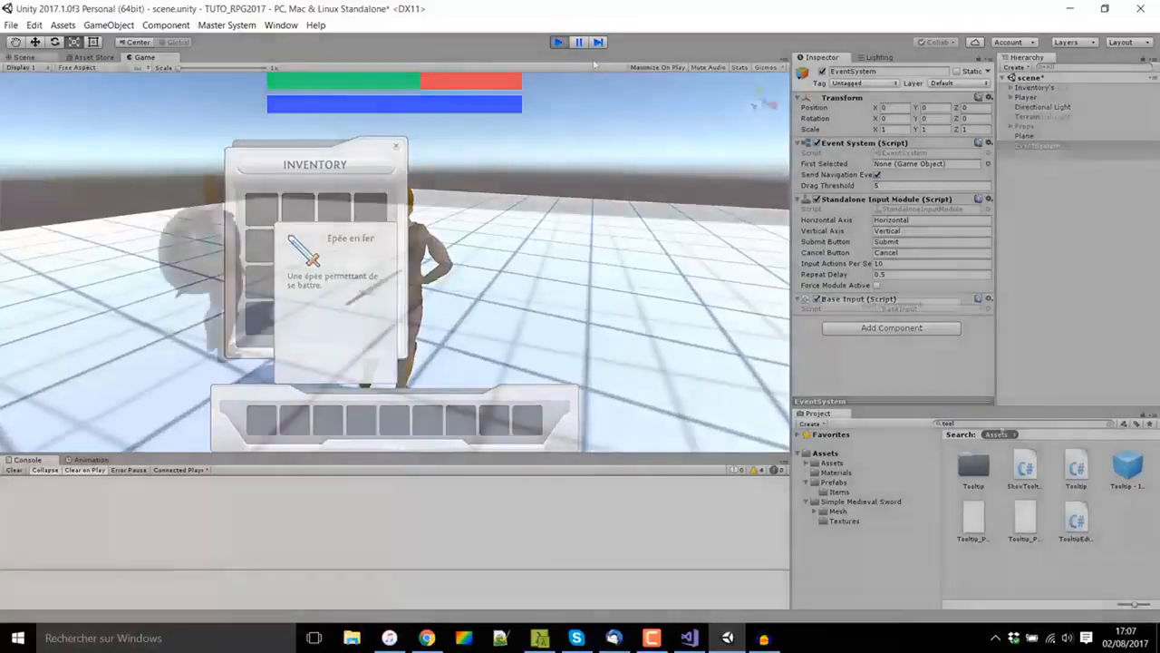
# - Open the ConsumeItem script, add tooltip.deactivateTooltip(); below gearable = true; in the equipment slot loop, and save it
pyautogui.write('uma')
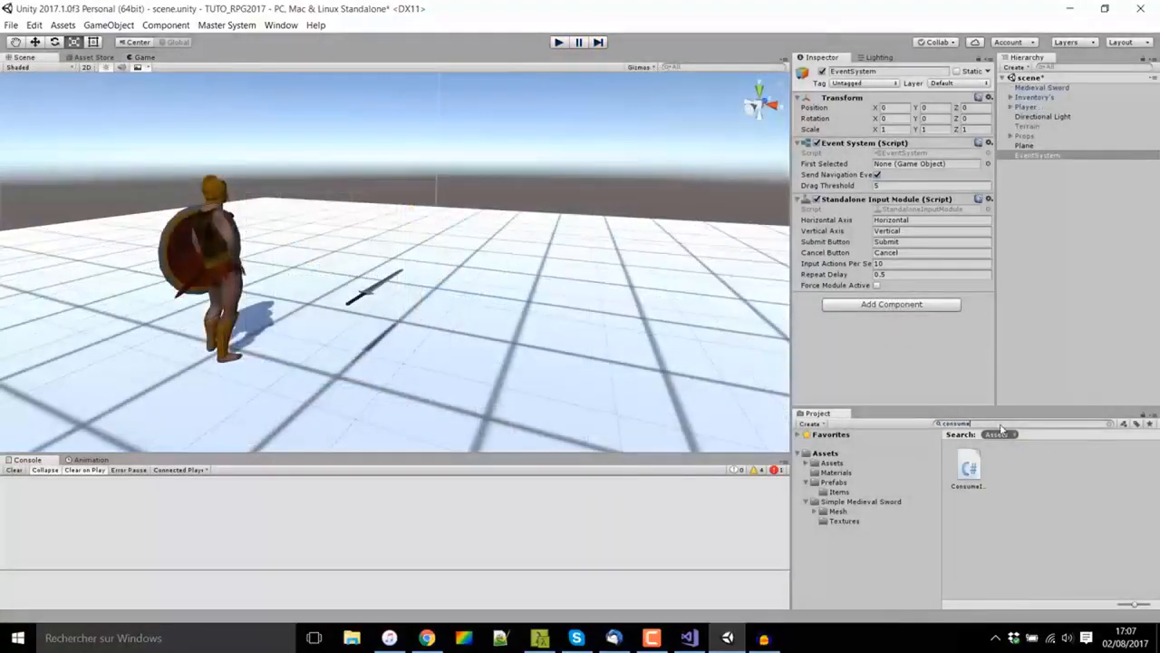
pyautogui.doubleClick(971, 468)
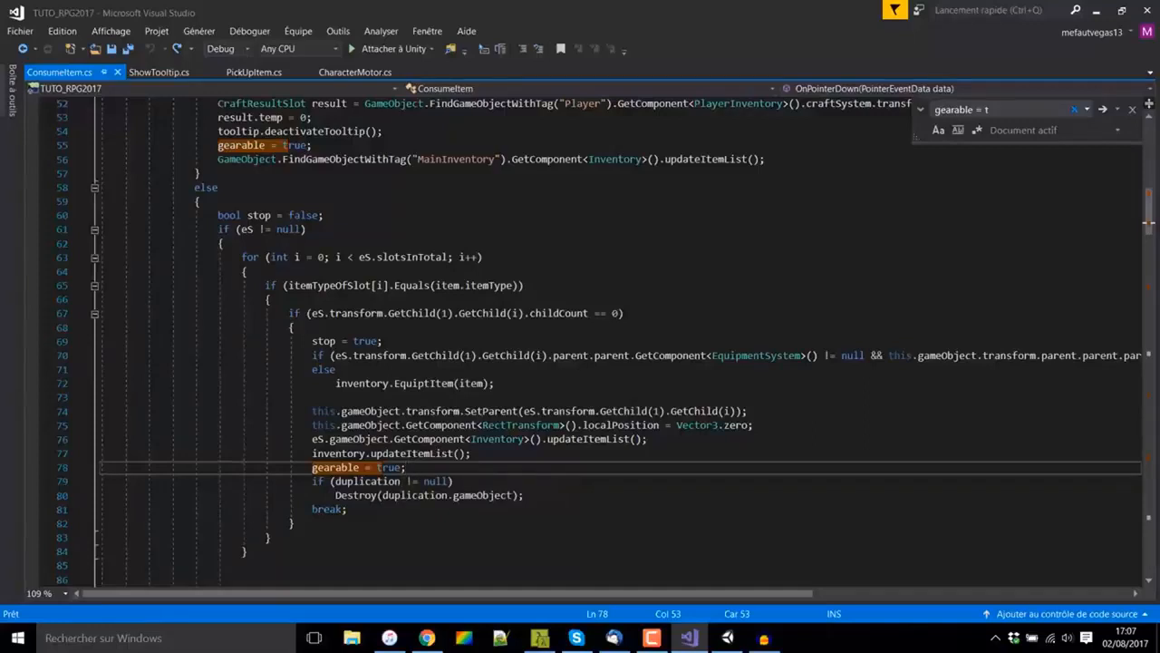
pyautogui.press('Return')
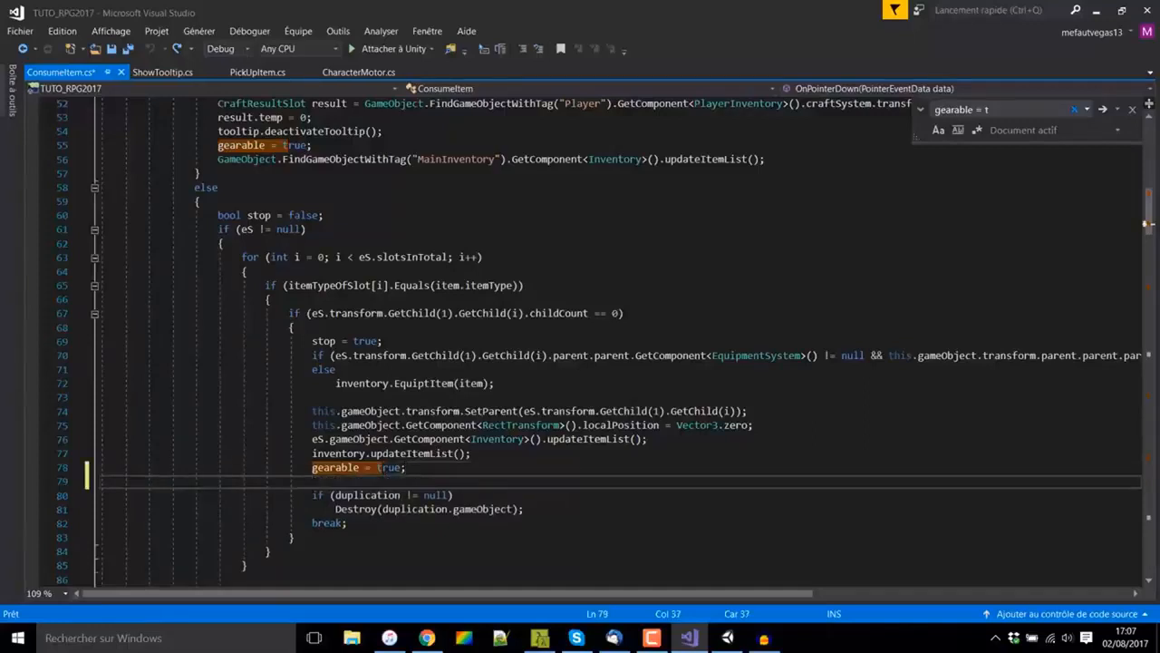
pyautogui.write('tooltip.deactivateTooltip();')
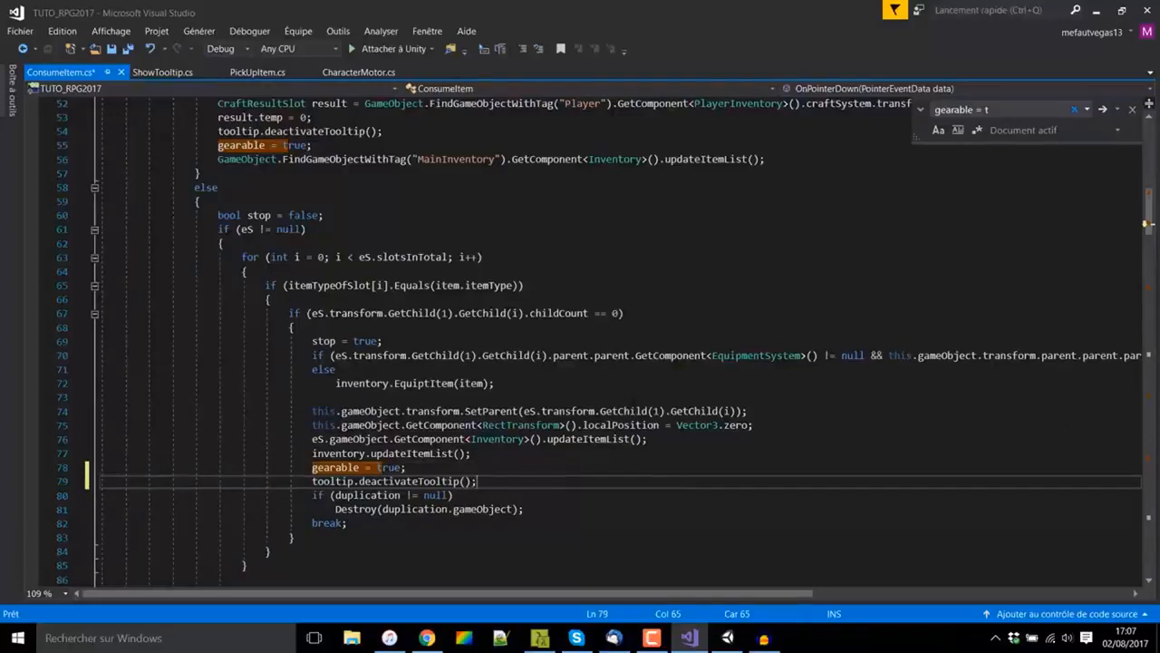
pyautogui.hotkey('ctrl', 's')
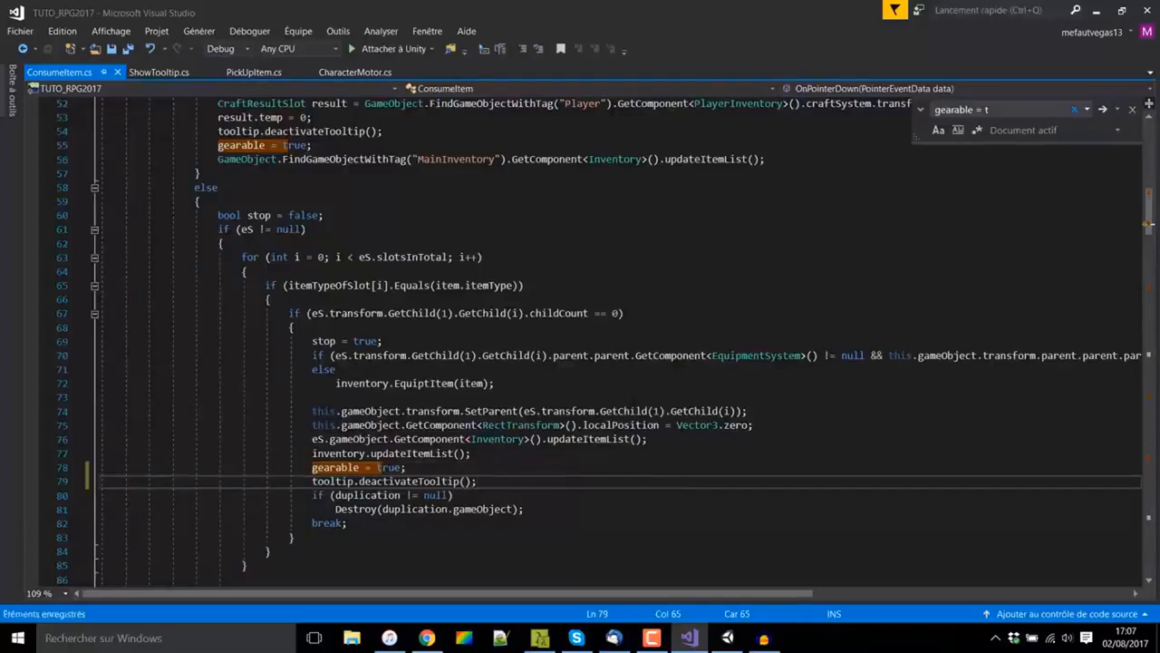
# - Switch to Unity, run the game, and equip the sword from the inventory into the character's weapon slot
pyautogui.click(734, 640)
pyautogui.hotkey('ctrl', 'p')
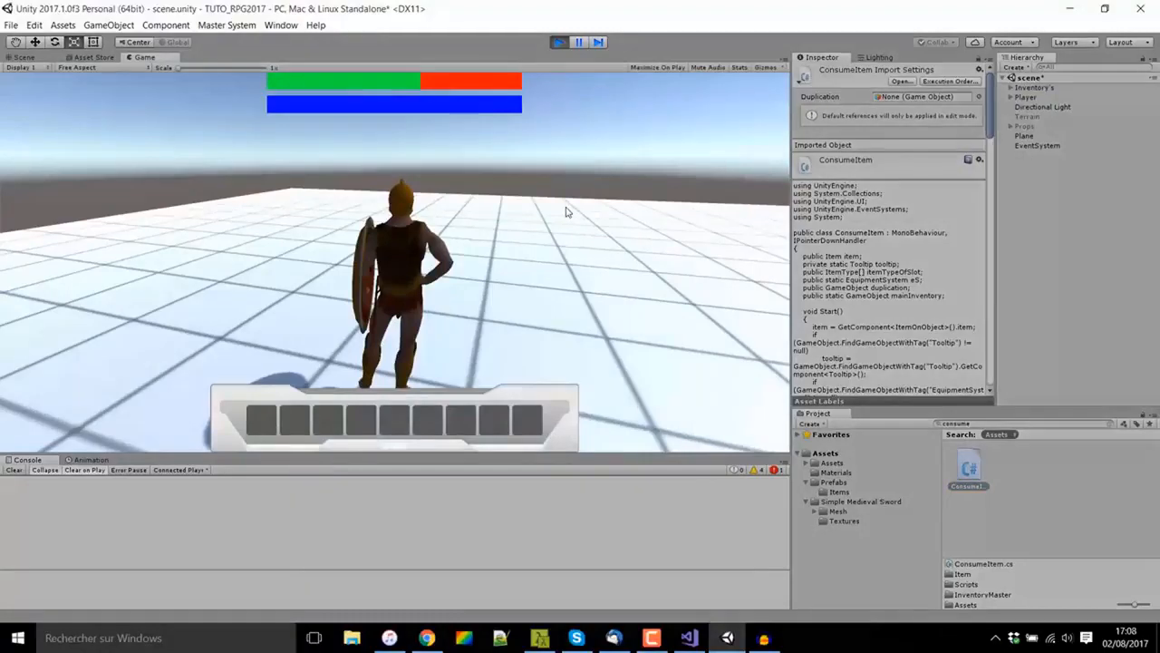
pyautogui.press('i')
pyautogui.press('c')
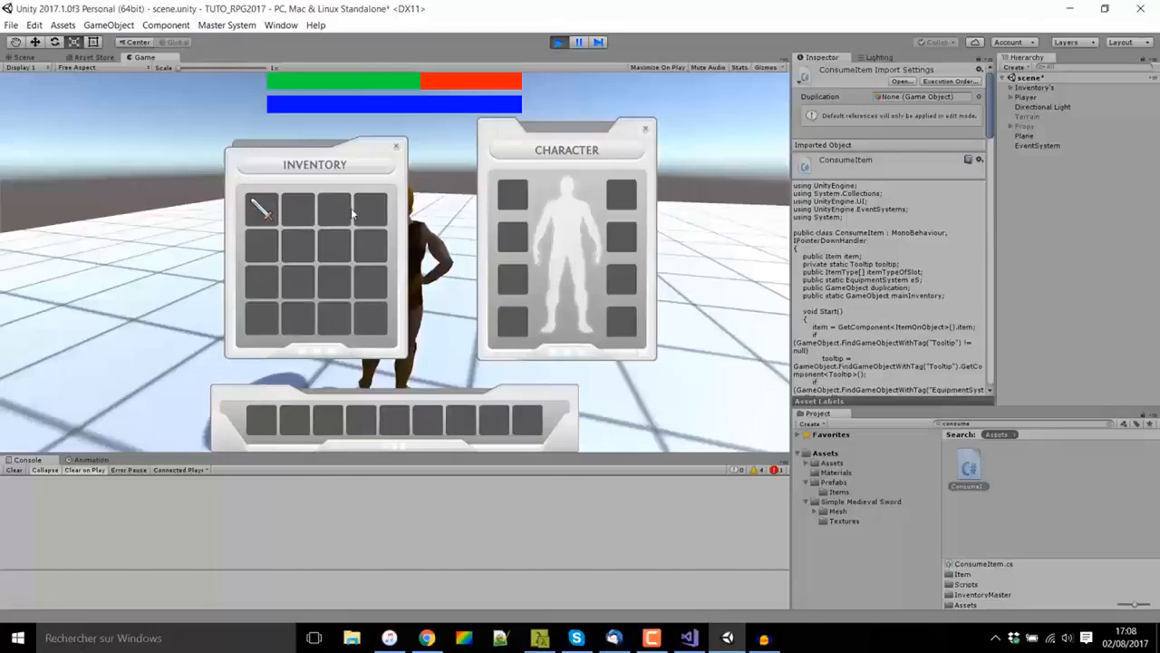
pyautogui.moveTo(260, 210)
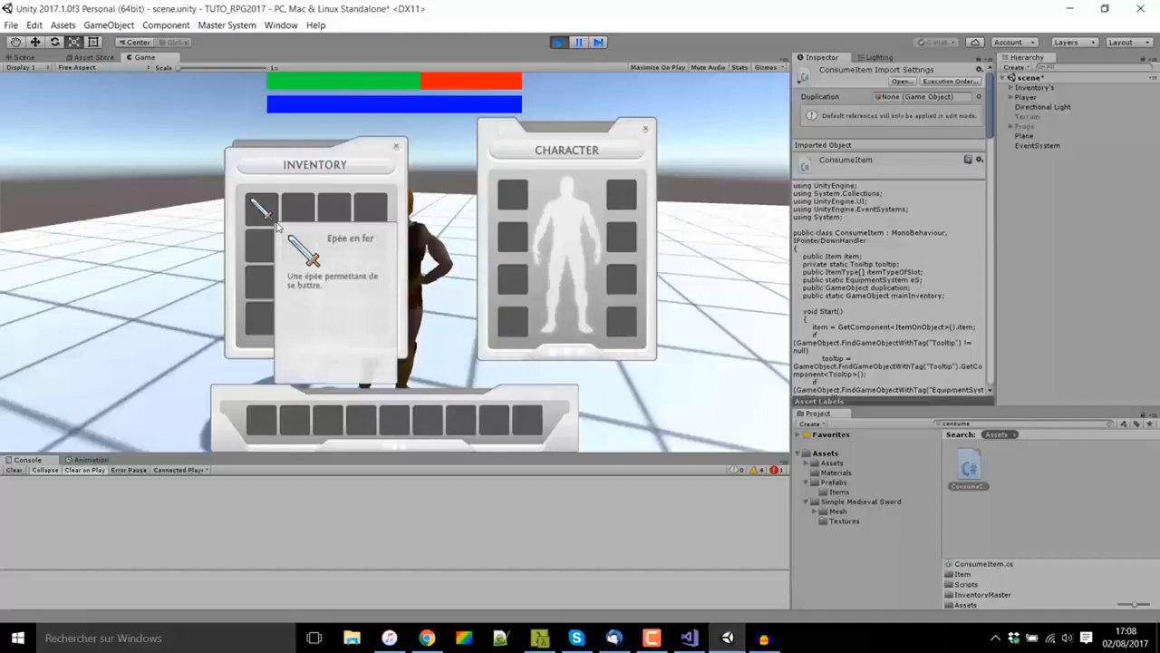
pyautogui.moveTo(278, 227); pyautogui.dragTo(512, 321)
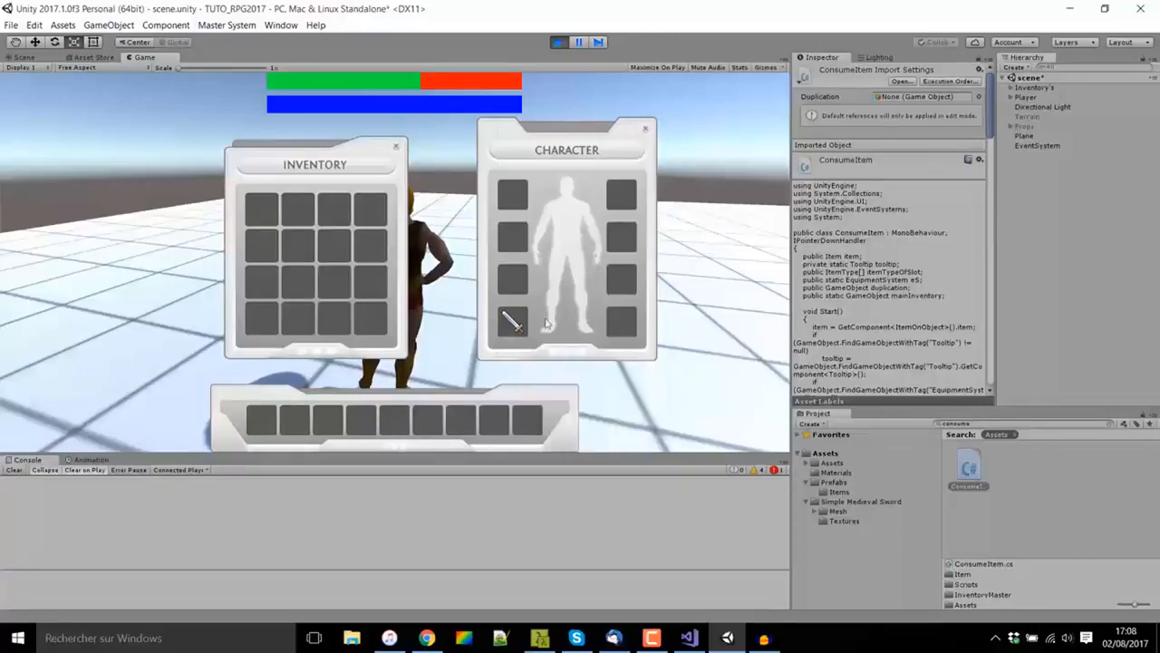
# - Remove the sword from the character's equipment, drop it into the world, and focus on the dropped copy
pyautogui.moveTo(512, 321); pyautogui.dragTo(371, 252)
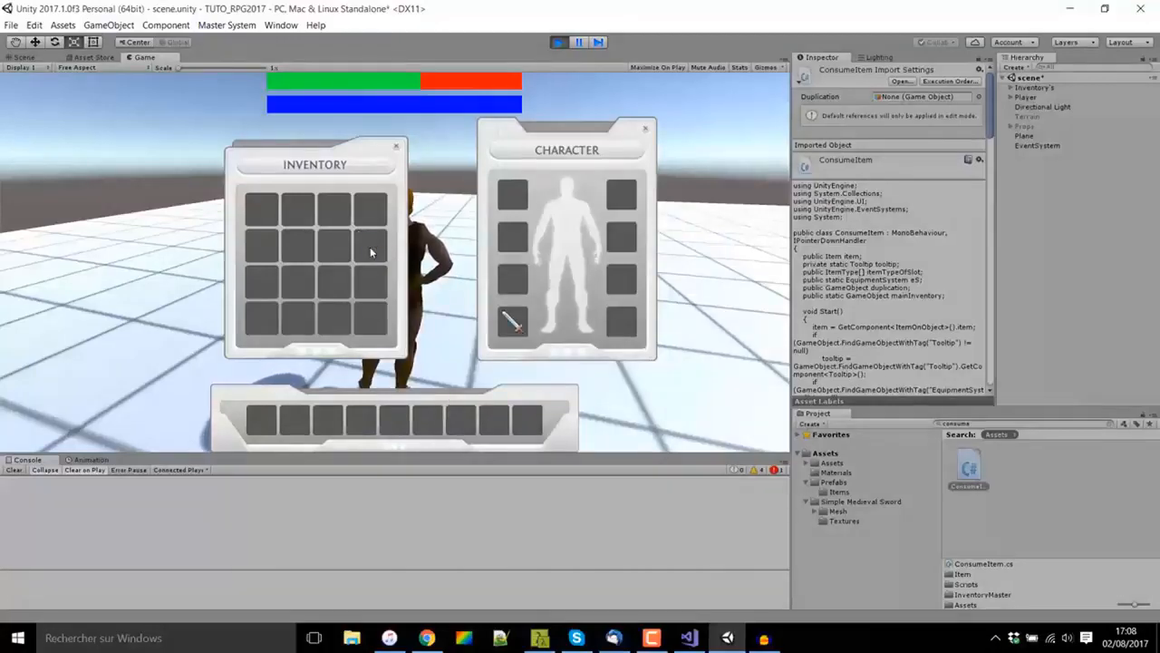
pyautogui.moveTo(512, 321)
pyautogui.mouseDown()
pyautogui.moveTo(709, 233)
pyautogui.moveTo(739, 200)
pyautogui.mouseUp()
pyautogui.doubleClick(1048, 156)
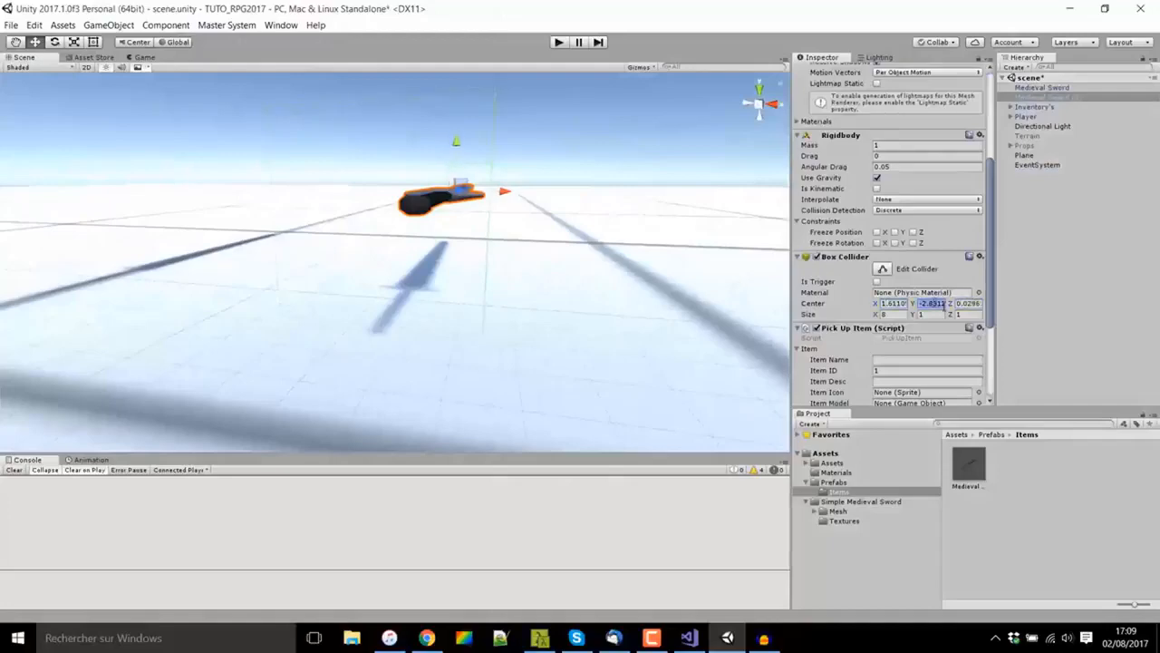
# - Set the Z size of the selected sword's Box Collider to 0.5 and enable editing of the collider
pyautogui.click(934, 316)
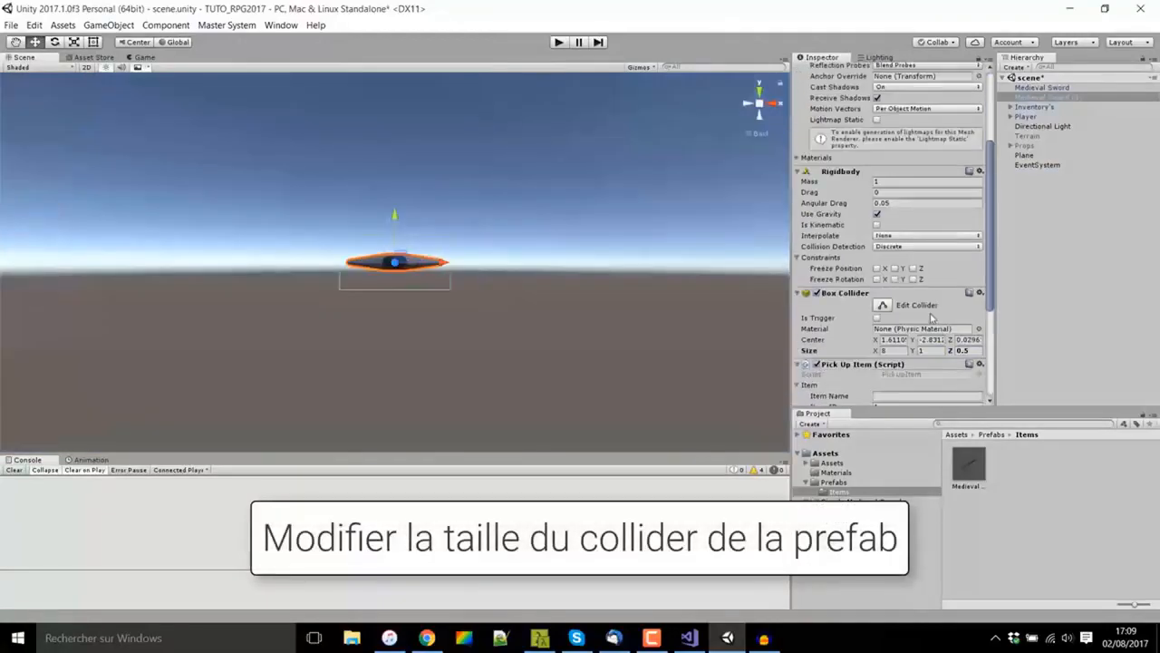
pyautogui.click(883, 305)
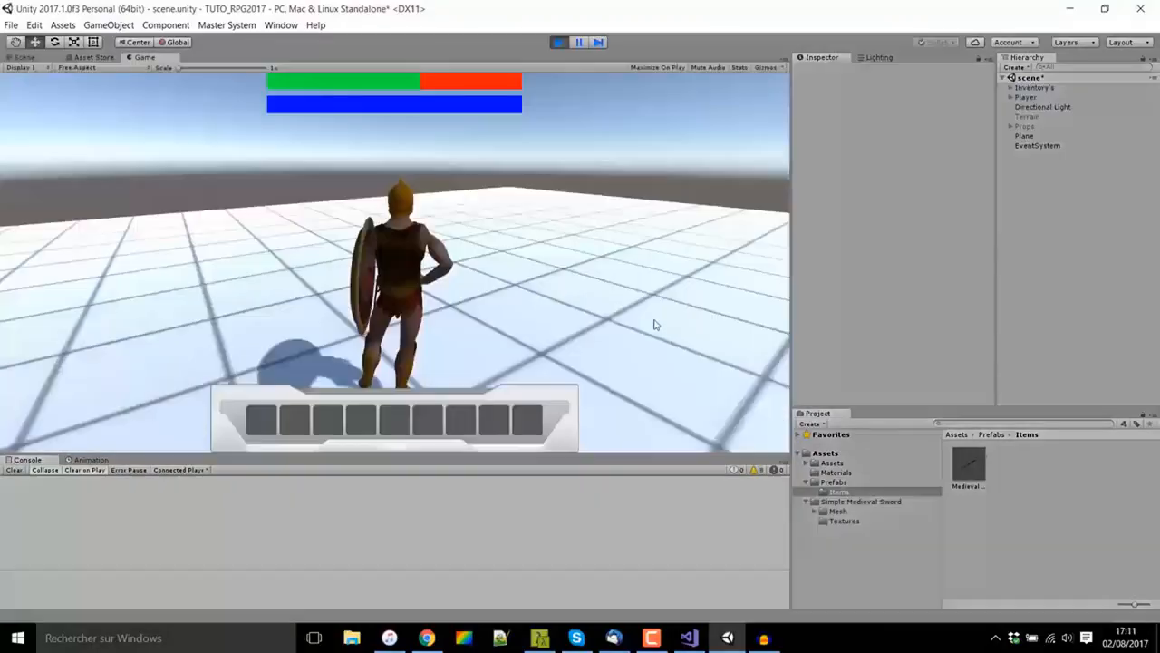
# - In the running game, drop the sword from the inventory onto the ground and close the inventory
pyautogui.press('i')
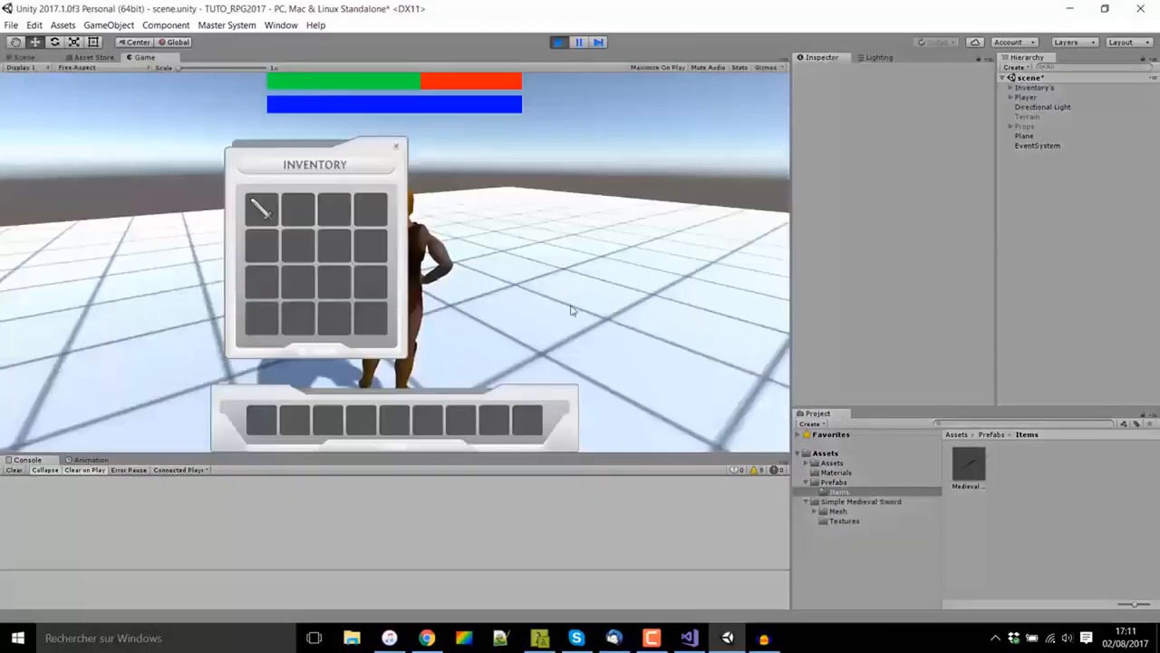
pyautogui.moveTo(277, 215)
pyautogui.moveTo(277, 215)
pyautogui.mouseDown()
pyautogui.moveTo(538, 213)
pyautogui.moveTo(571, 187)
pyautogui.mouseUp()
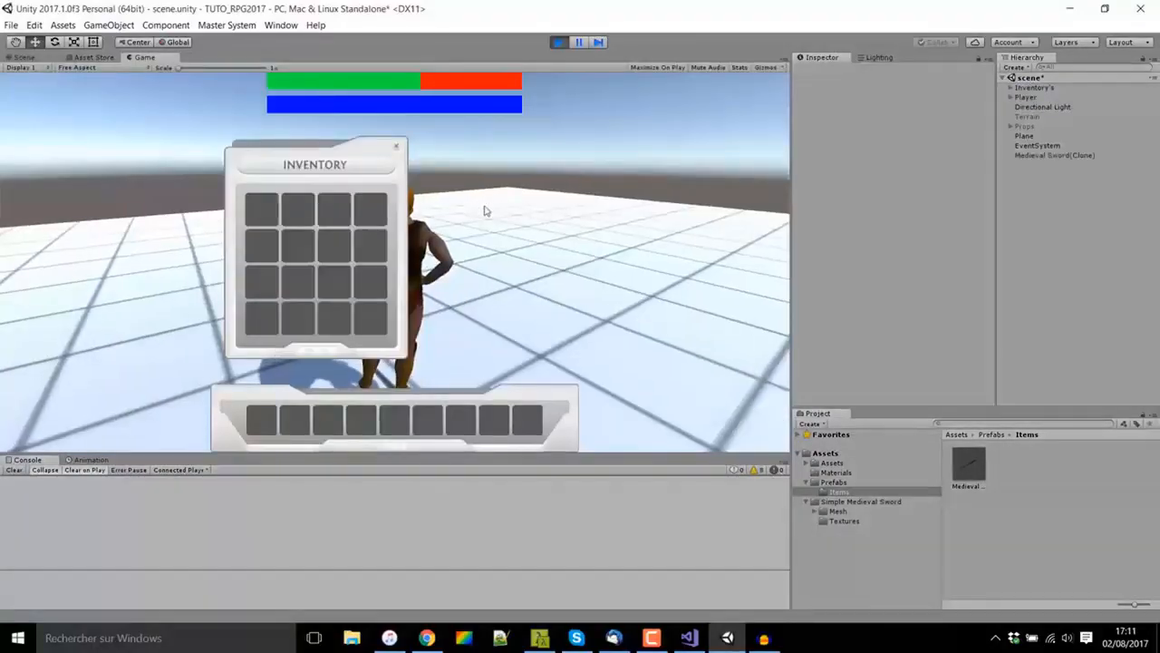
pyautogui.click(396, 146)
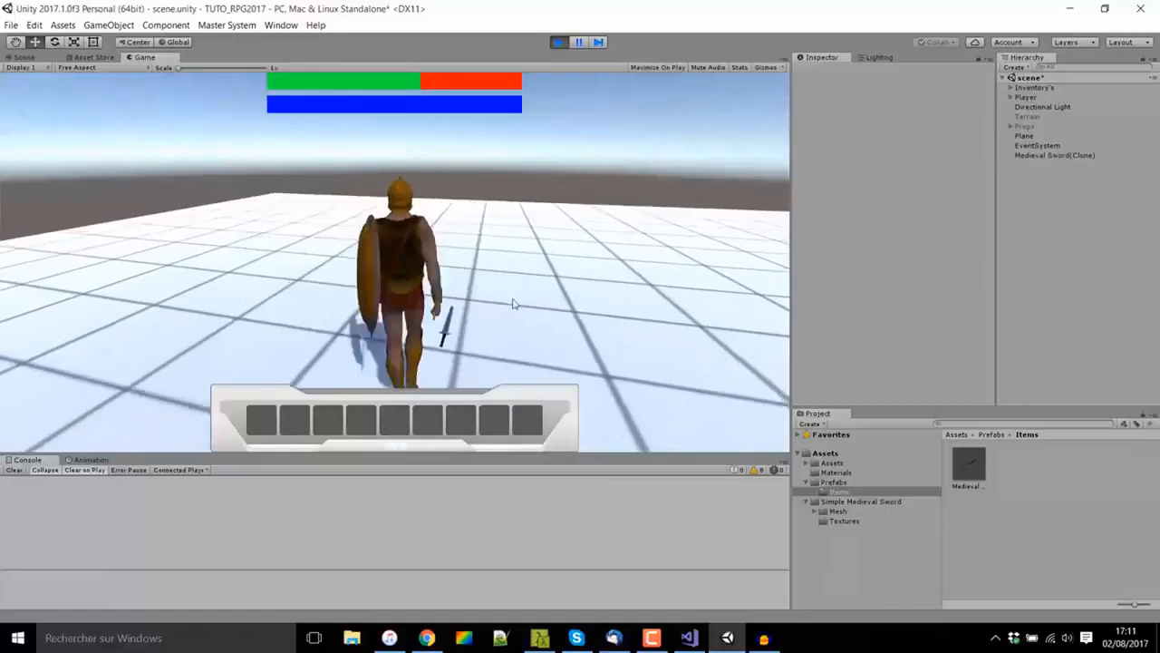